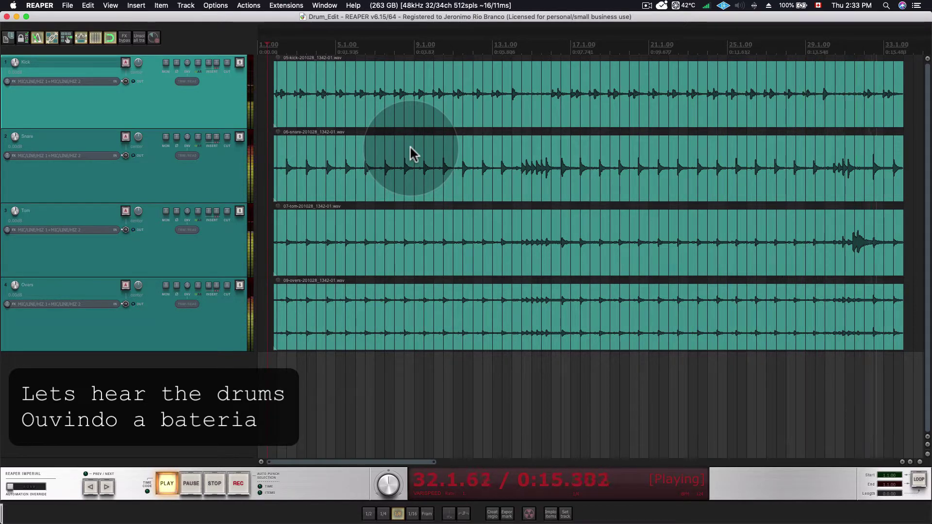
- Stop playback and examine the drum hits on all four tracks against the 1/8 grid, through to the end of the recording
key(space)
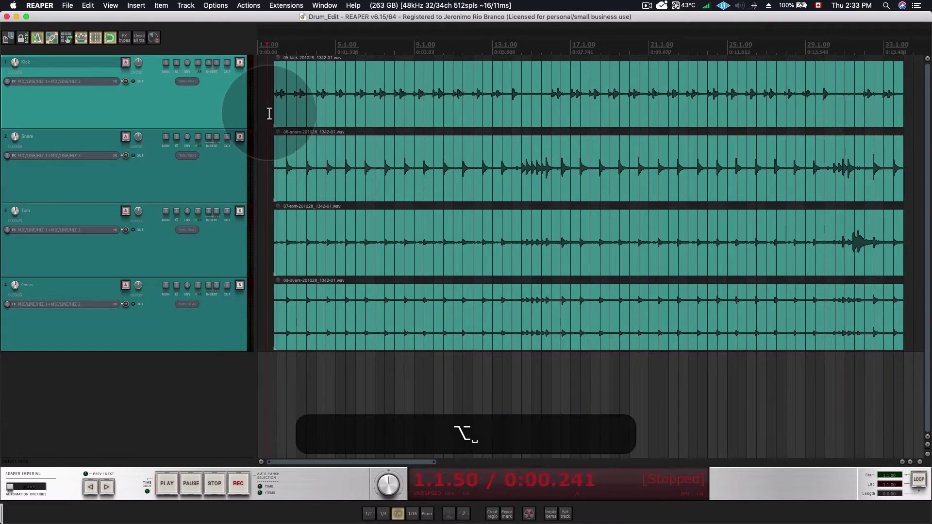
scroll(280, 115, up, 4)
scroll(281, 114, up, 2)
scroll(490, 176, right, 2)
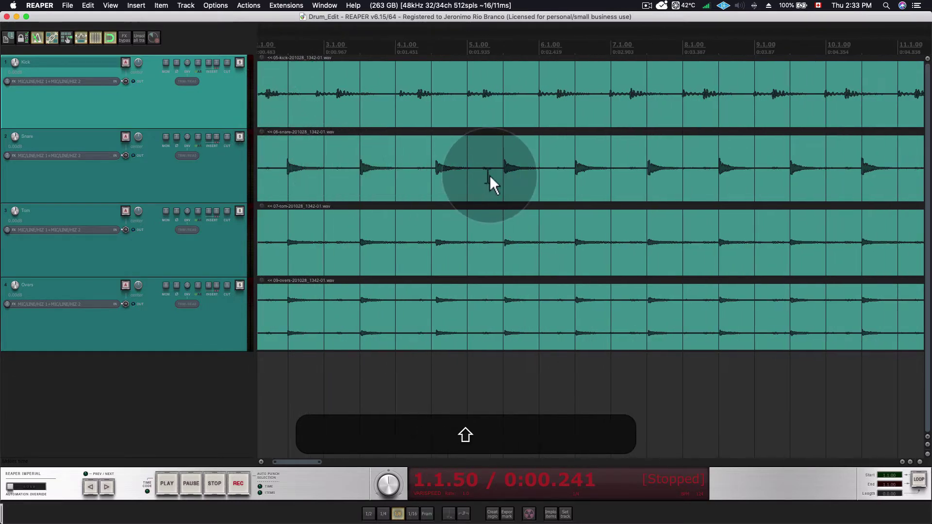
scroll(482, 173, right, 4)
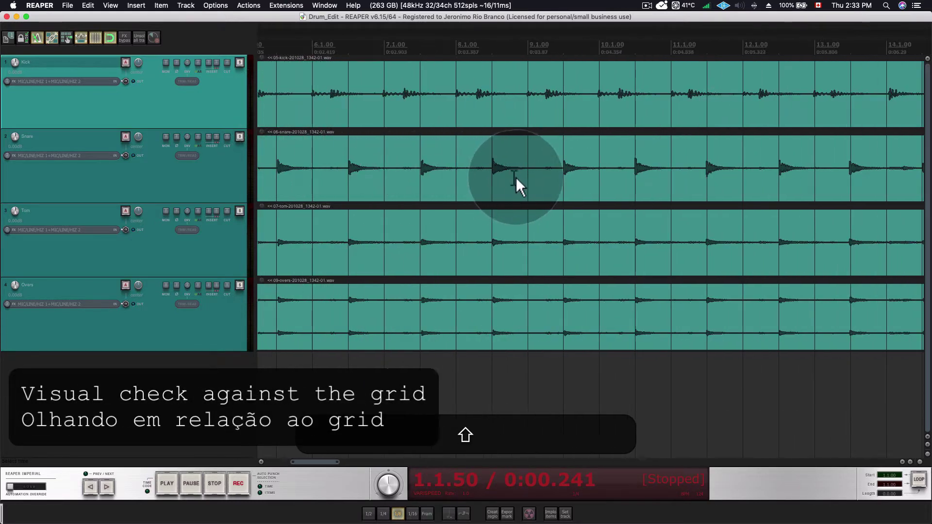
scroll(534, 179, right, 5)
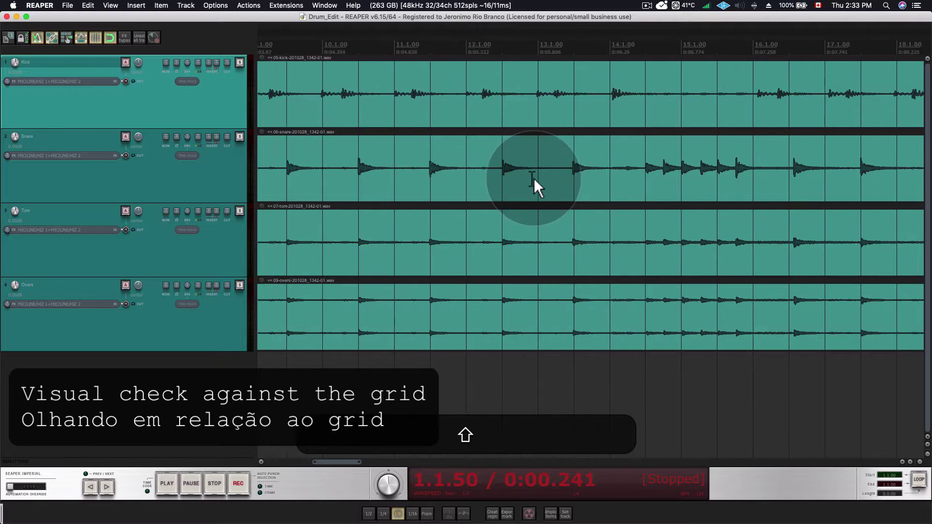
scroll(535, 178, right, 3)
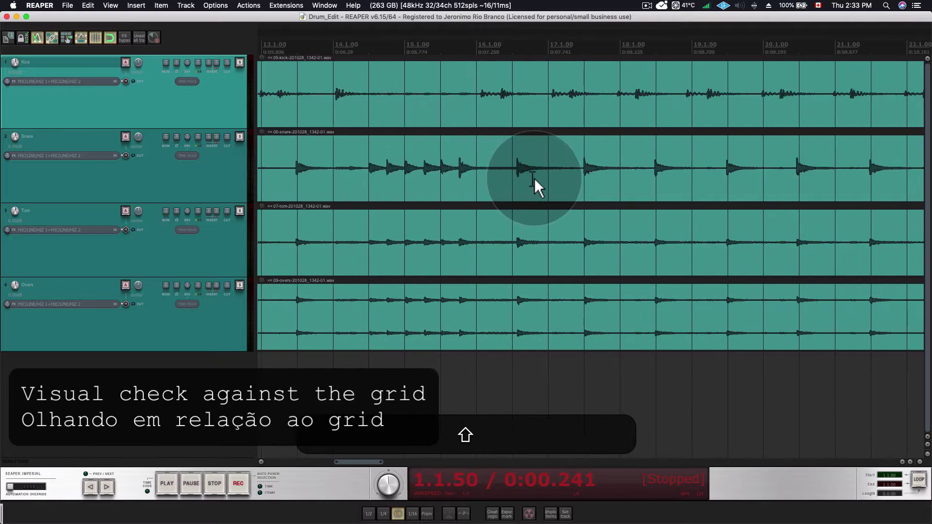
scroll(607, 176, right, 3)
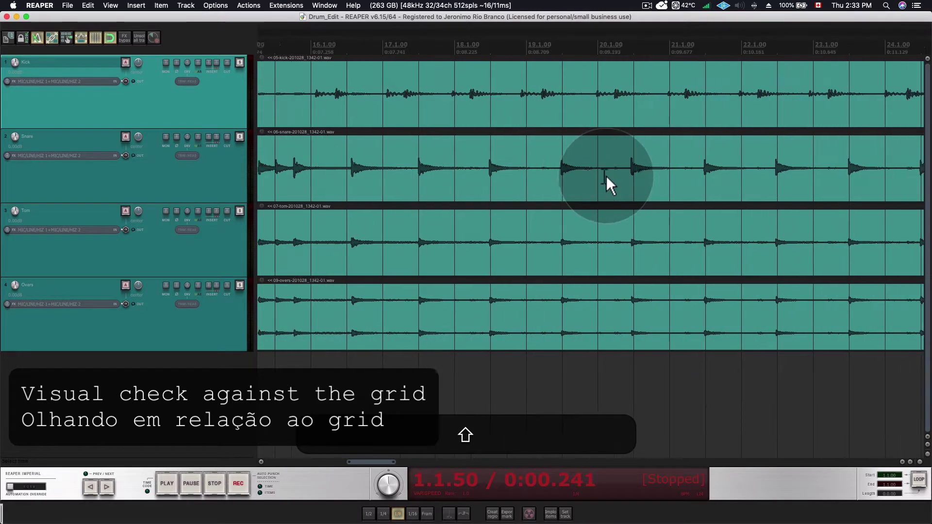
scroll(606, 176, right, 6)
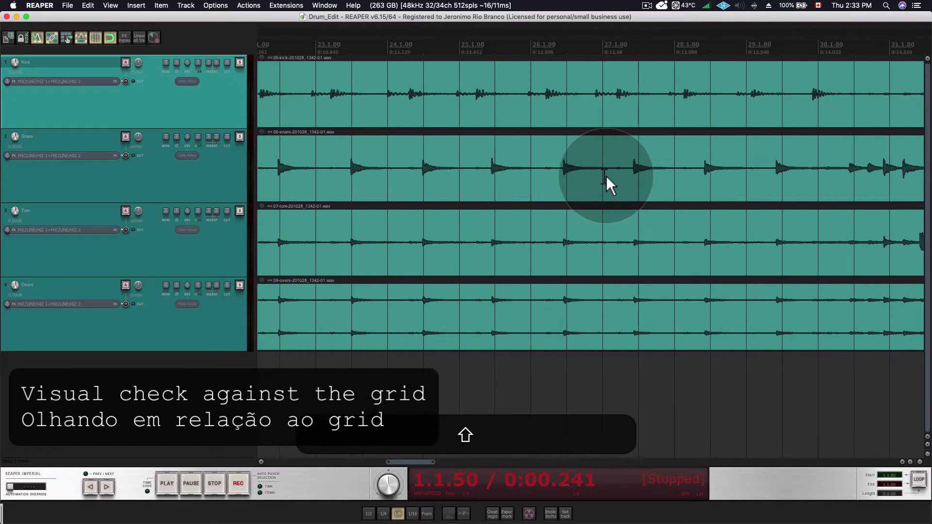
scroll(607, 175, right, 3)
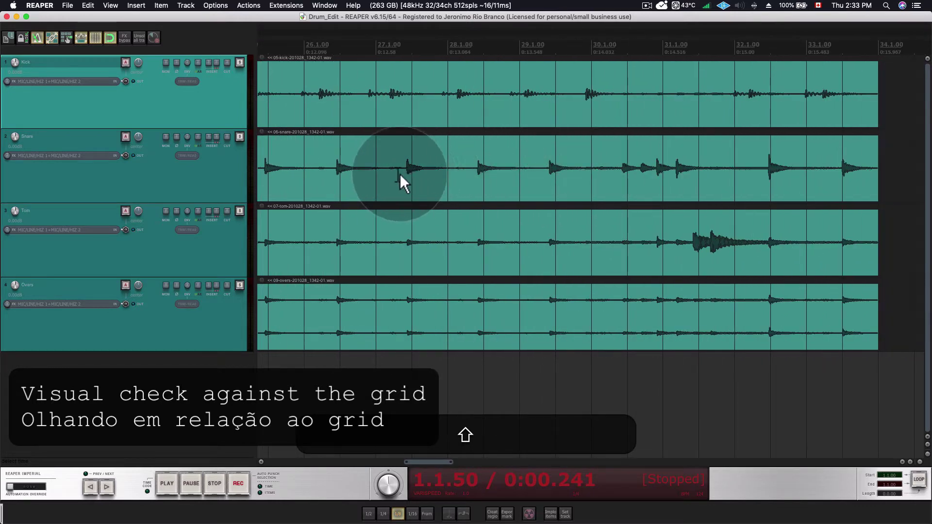
scroll(650, 170, right, 1)
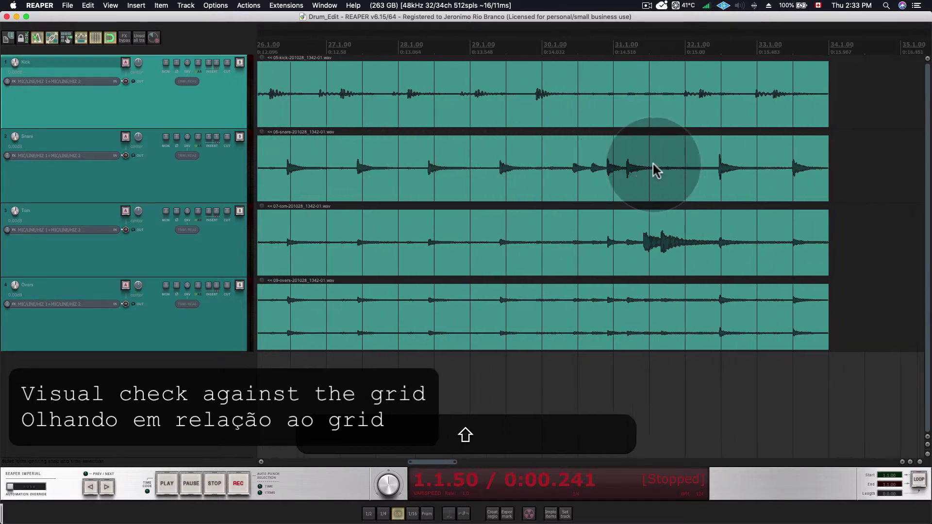
scroll(529, 177, left, 9)
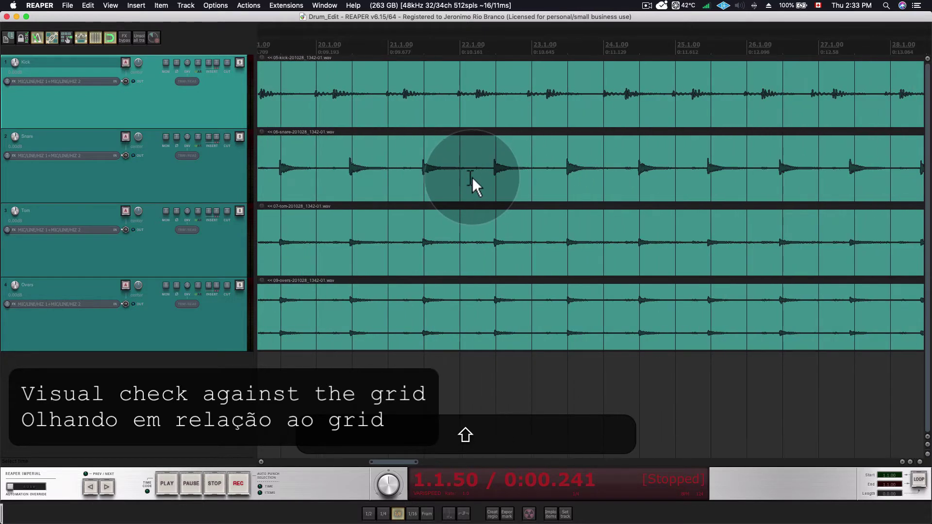
scroll(473, 177, left, 15)
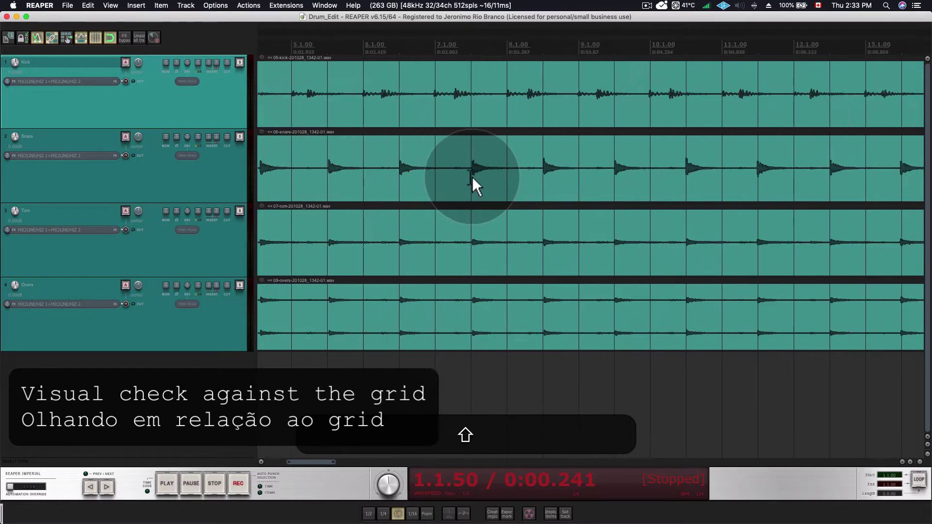
scroll(472, 176, left, 3)
scroll(472, 177, down, 4)
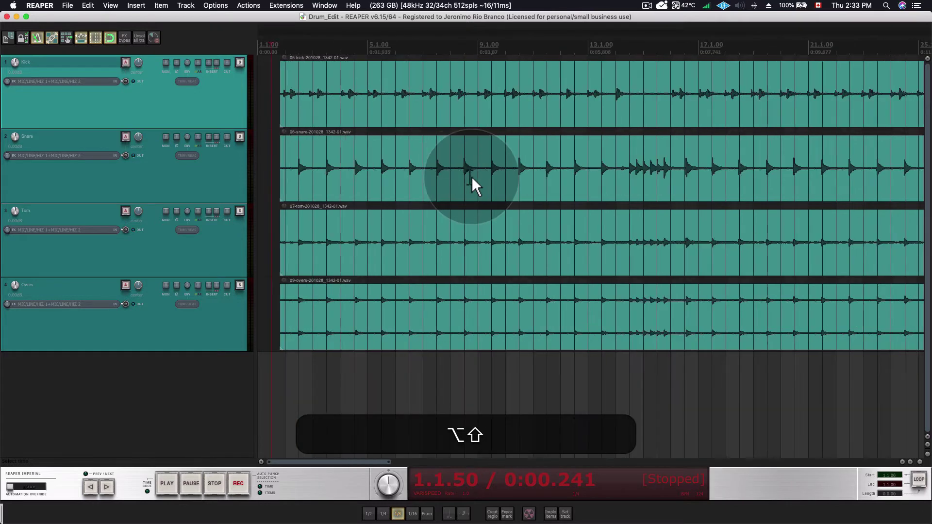
scroll(472, 177, down, 4)
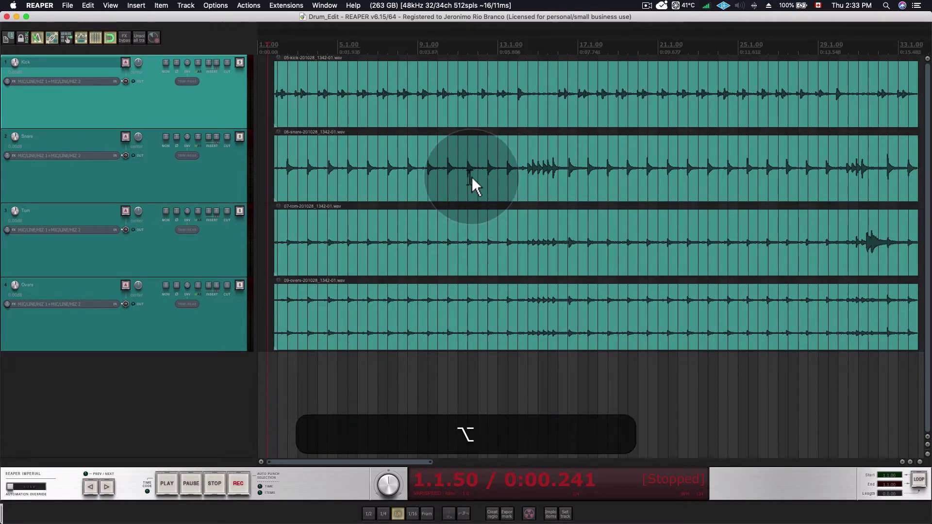
- Mute the tom item and play the remaining drums
super+click(416, 240)
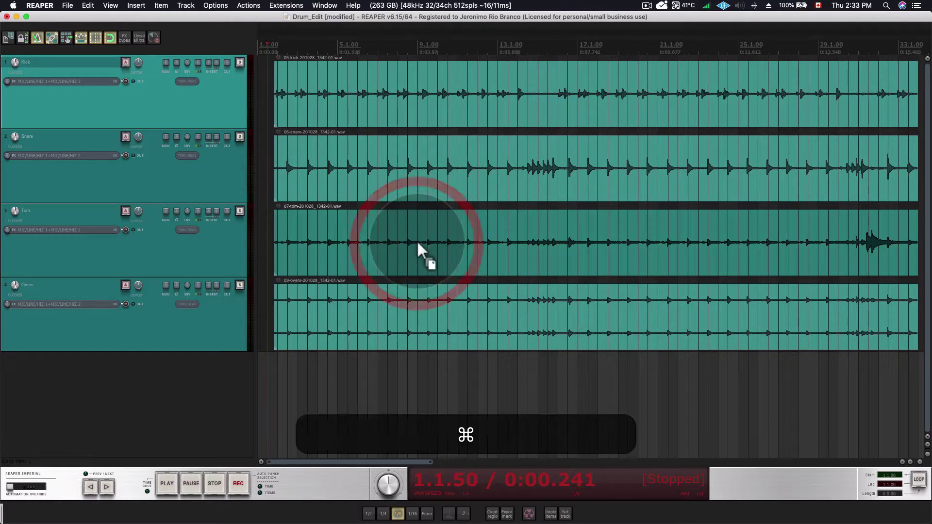
key(super+m)
key(space)
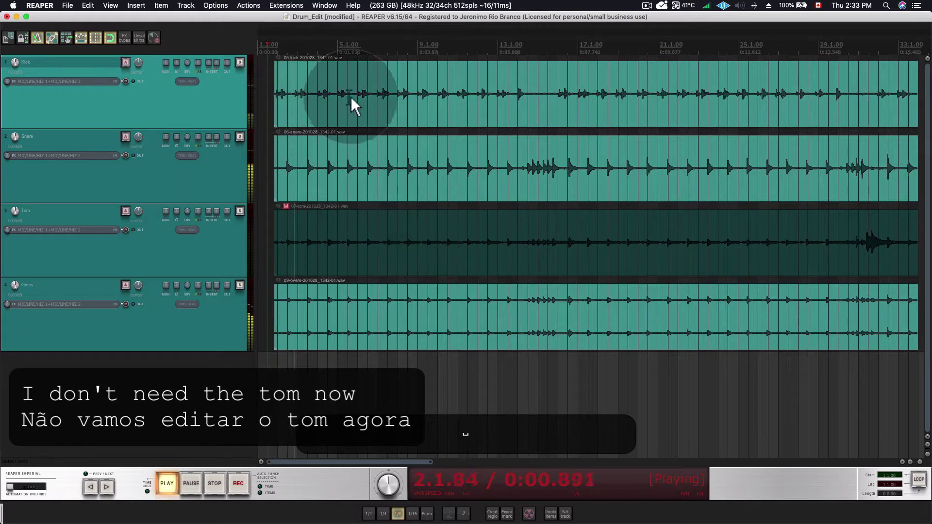
- Lower the overheads track's volume and fine-tune the Snare track's volume while listening to the drums
click(230, 310)
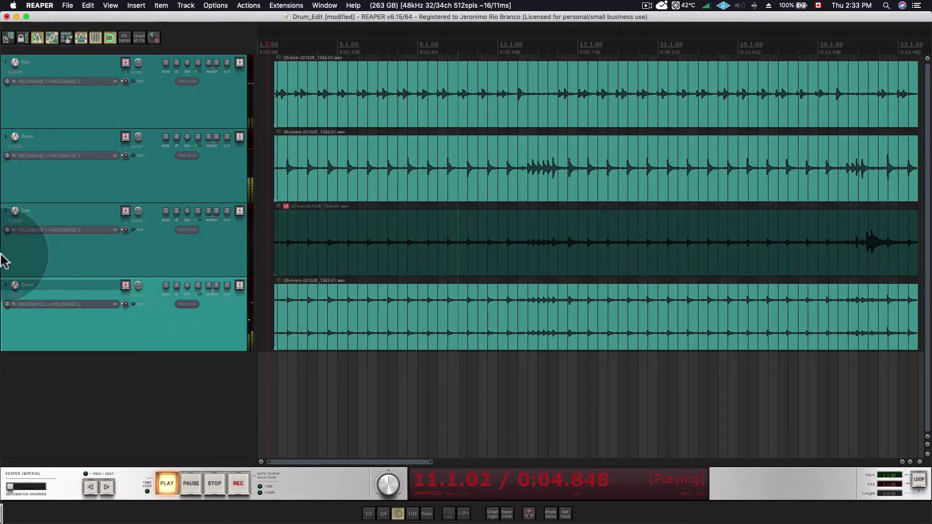
drag(14, 285, 14, 297)
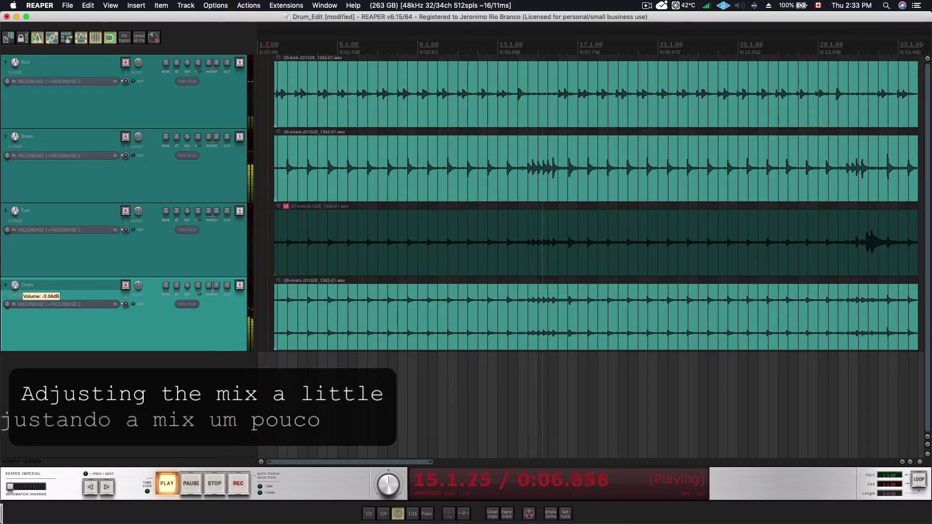
drag(15, 285, 15, 288)
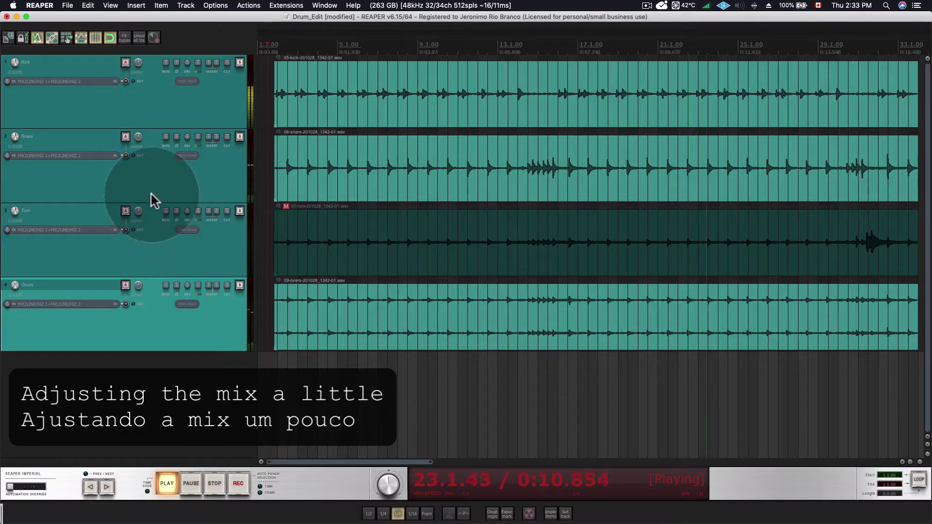
drag(15, 136, 15, 138)
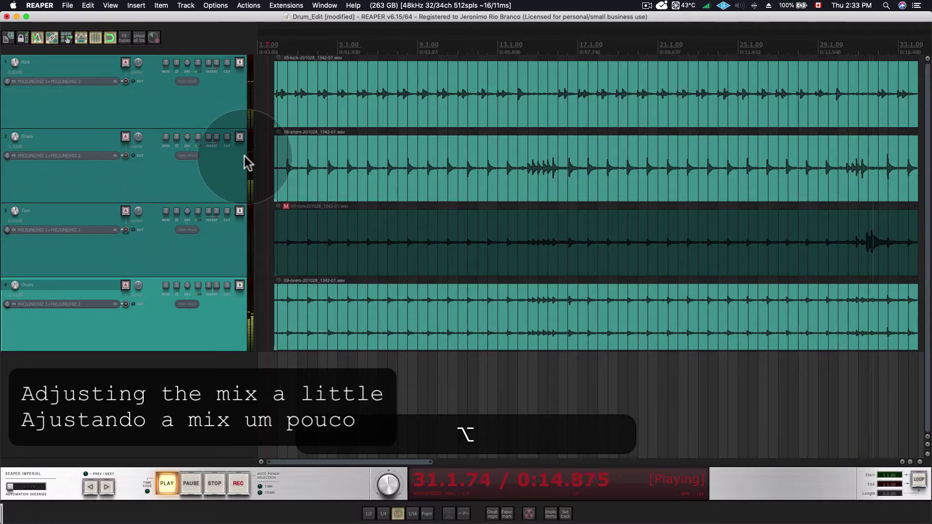
key(alt+space)
key(alt+space)
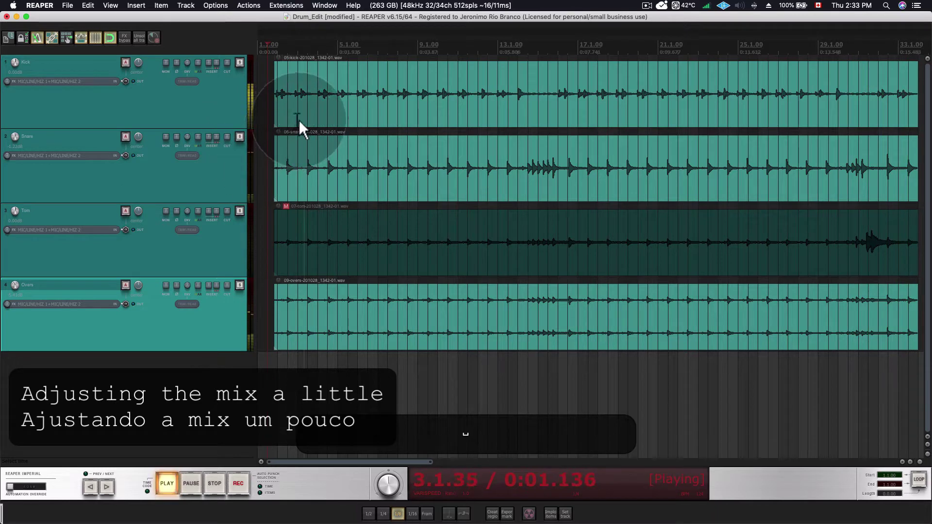
scroll(313, 122, up, 3)
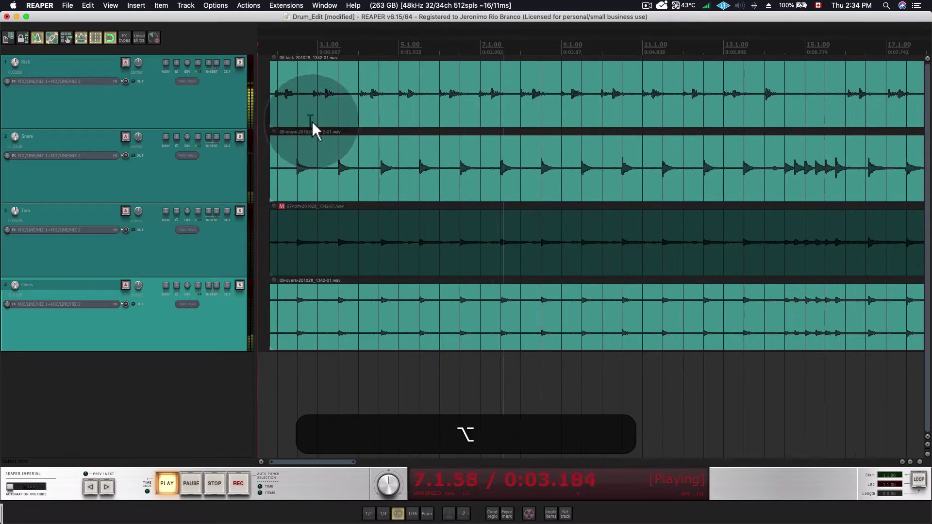
key(space)
- Group the kick, snare, tom and overheads items and split them all at 14.1.50, where the snare fill begins
click(785, 99)
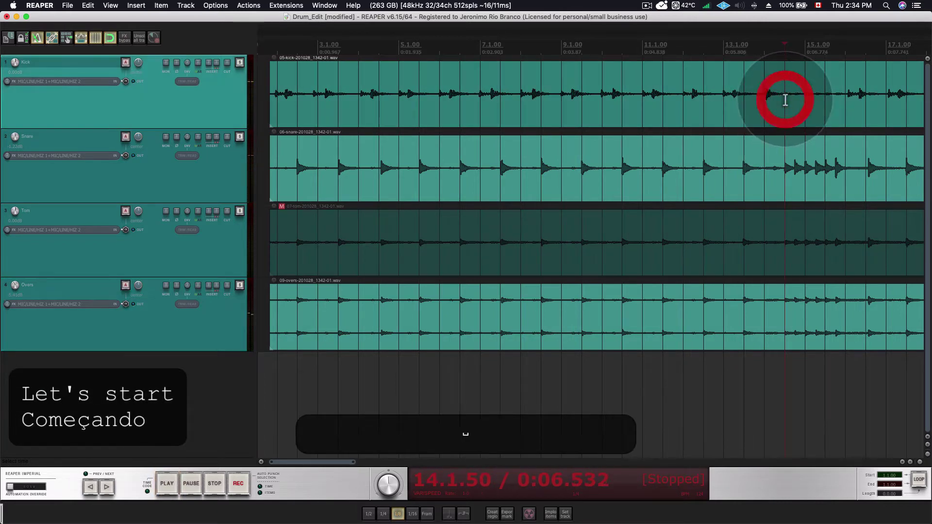
key(super+e)
key(super+z)
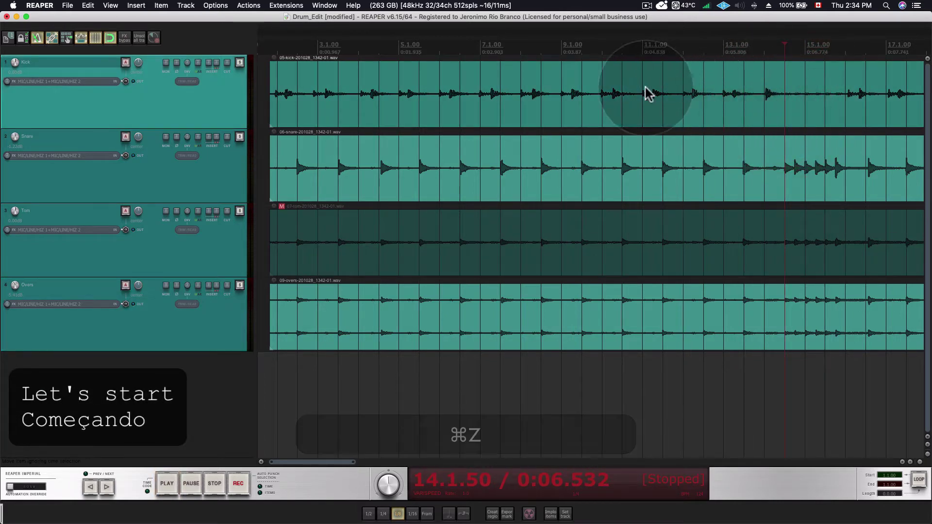
drag(678, 87, 747, 323)
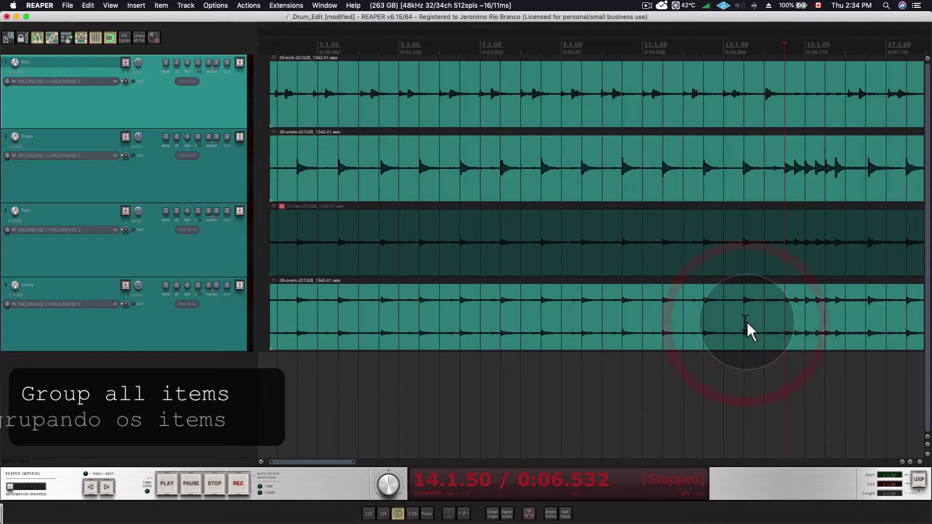
key(g)
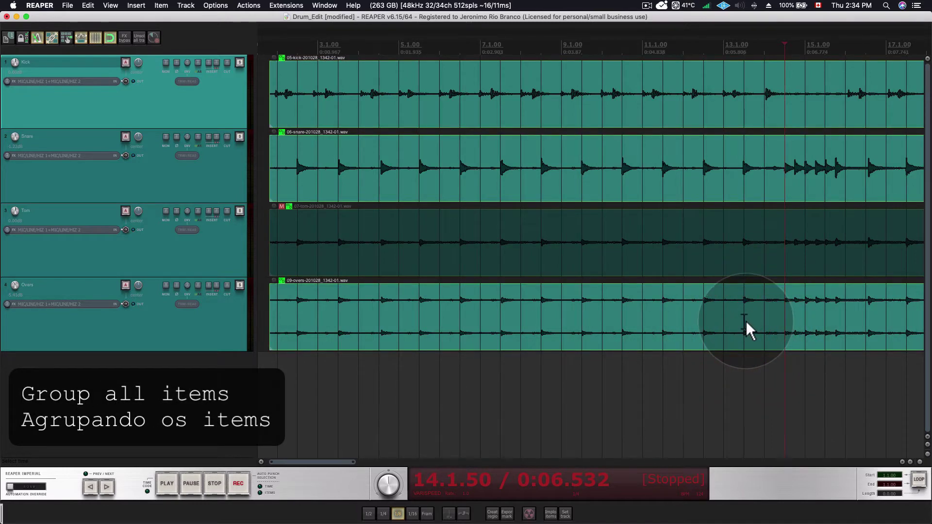
key(e)
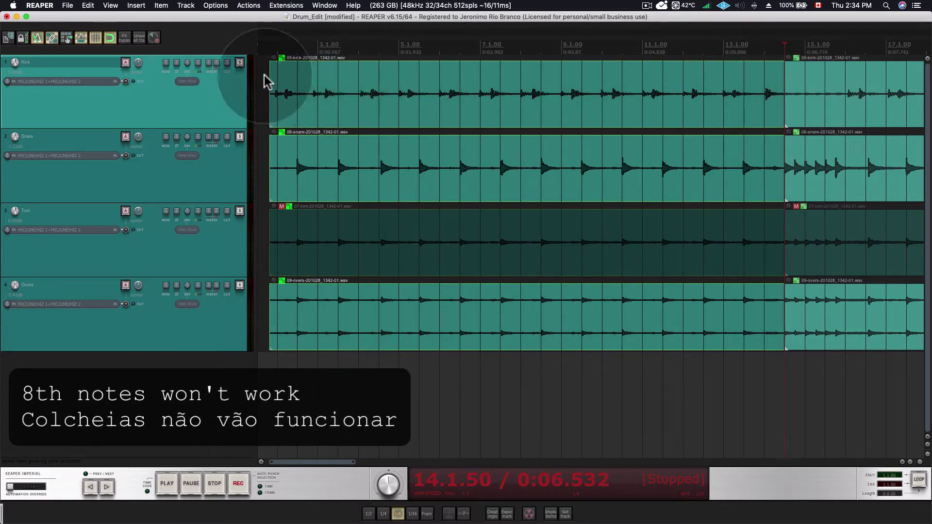
- Set the grid line spacing to 1/16
right_click(95, 38)
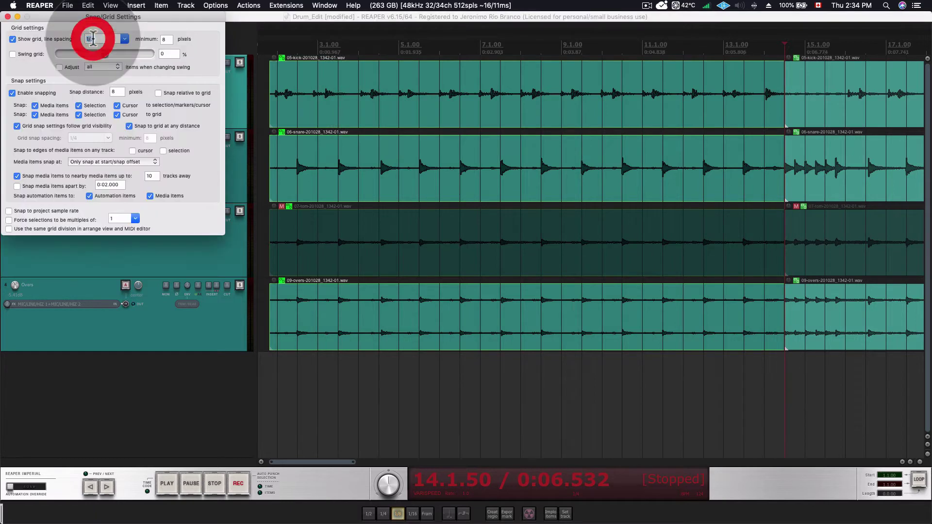
click(125, 38)
click(93, 107)
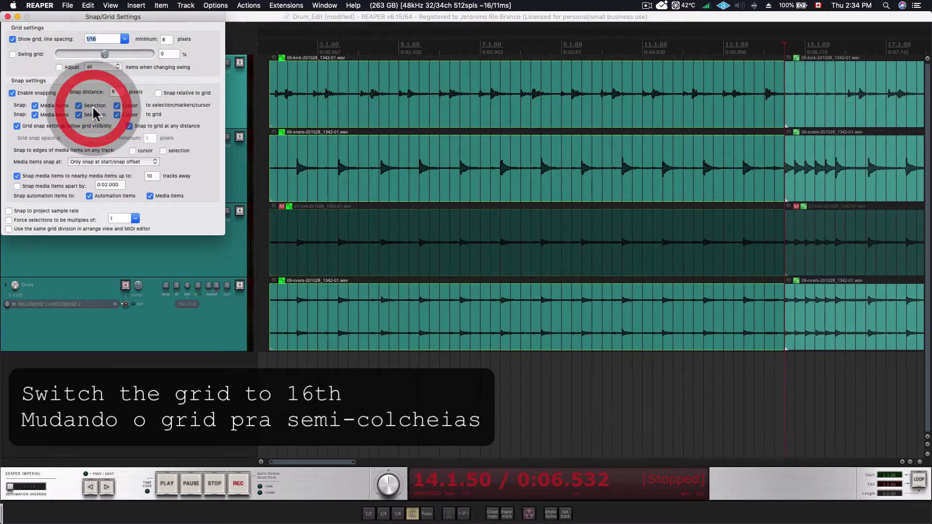
click(7, 17)
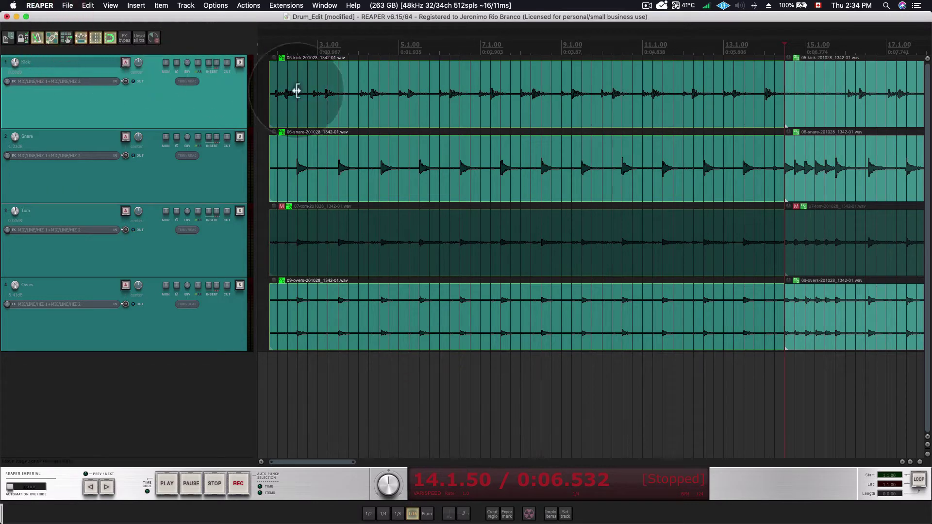
- Open the Dynamic split settings and narrow the selection to the first kick item, so only its transients are detected
scroll(304, 105, up, 3)
scroll(304, 105, left, 2)
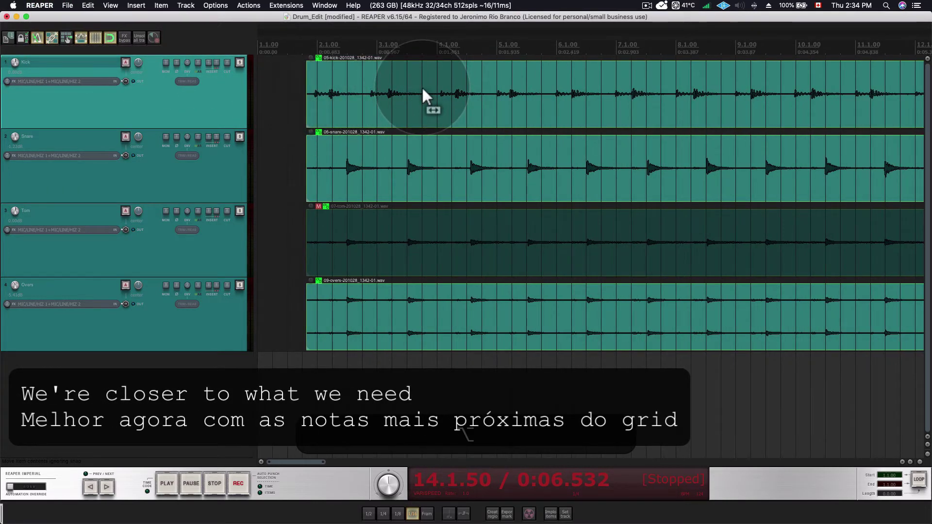
key(d)
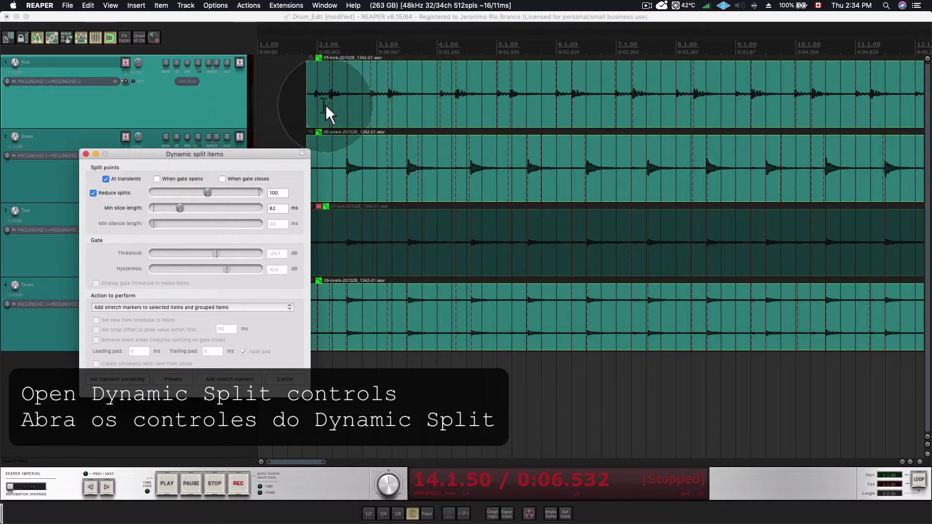
key(shift)
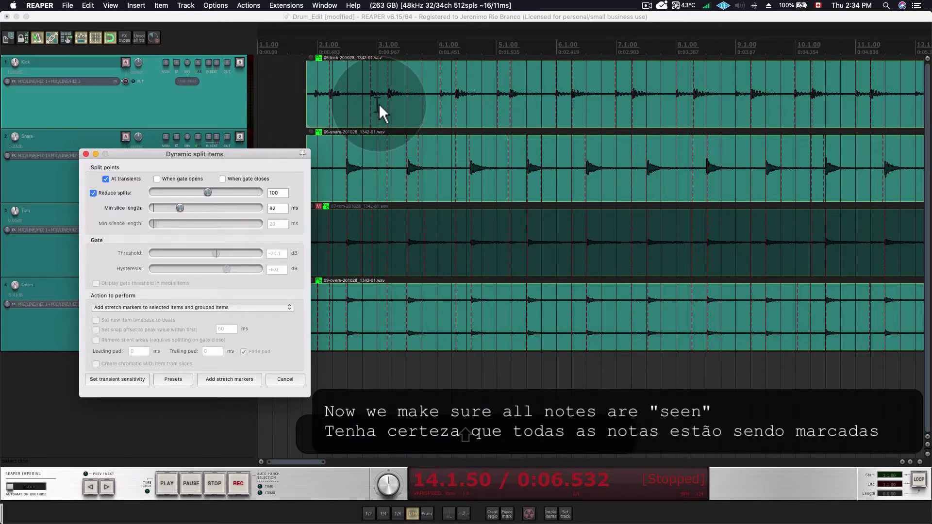
click(402, 95)
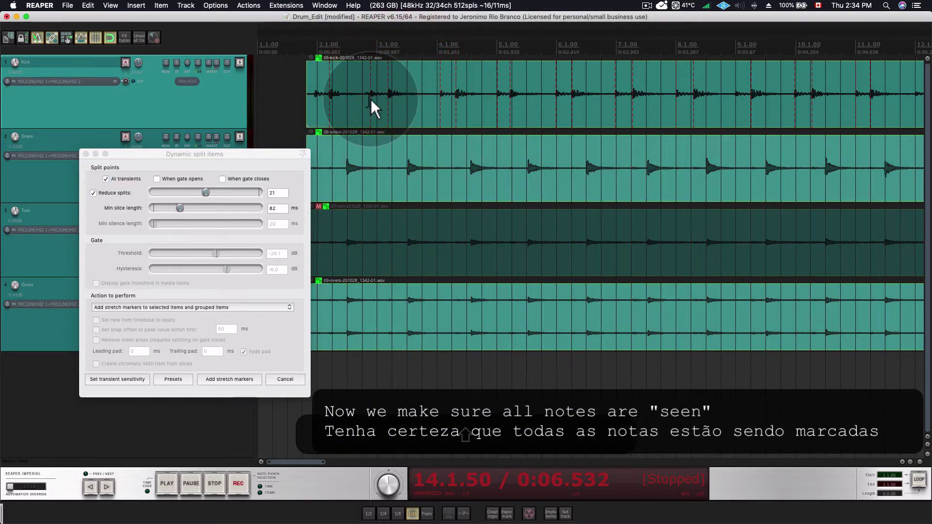
- Hide the grid lines and set Reduce splits to 24, checking the proposed split points along the kick item
scroll(451, 98, right, 3)
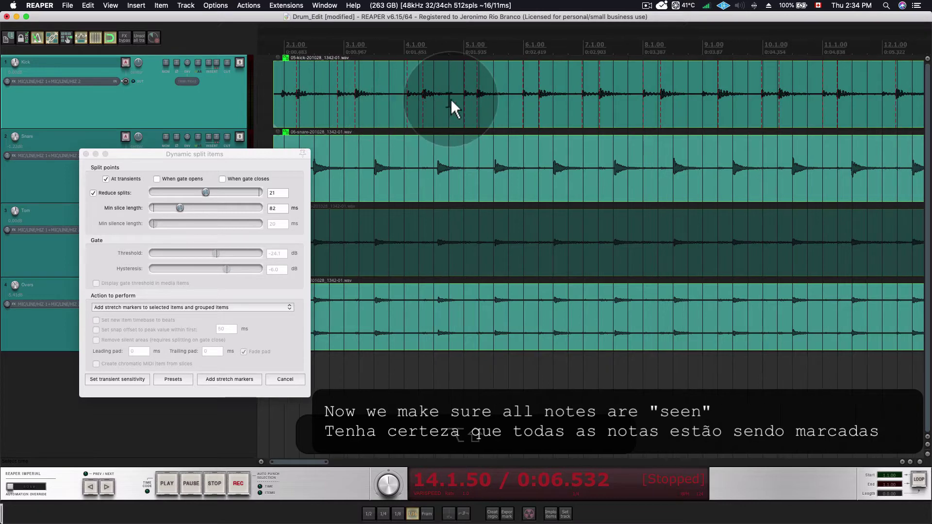
scroll(451, 98, right, 6)
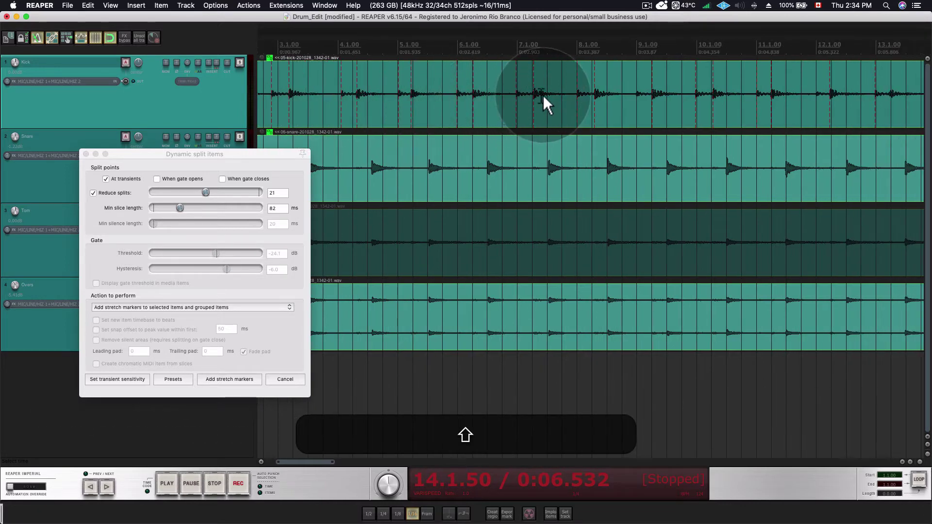
key(ctrl+g)
scroll(539, 96, right, 12)
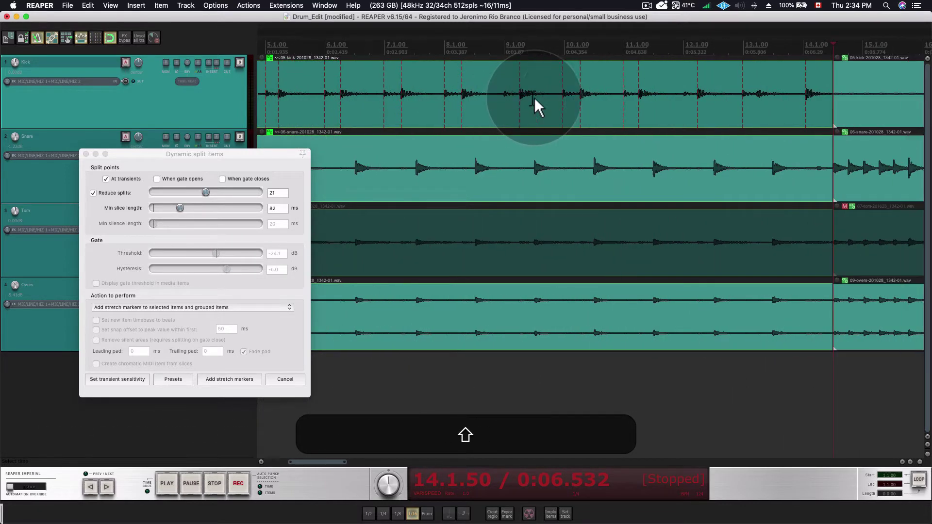
scroll(534, 98, right, 9)
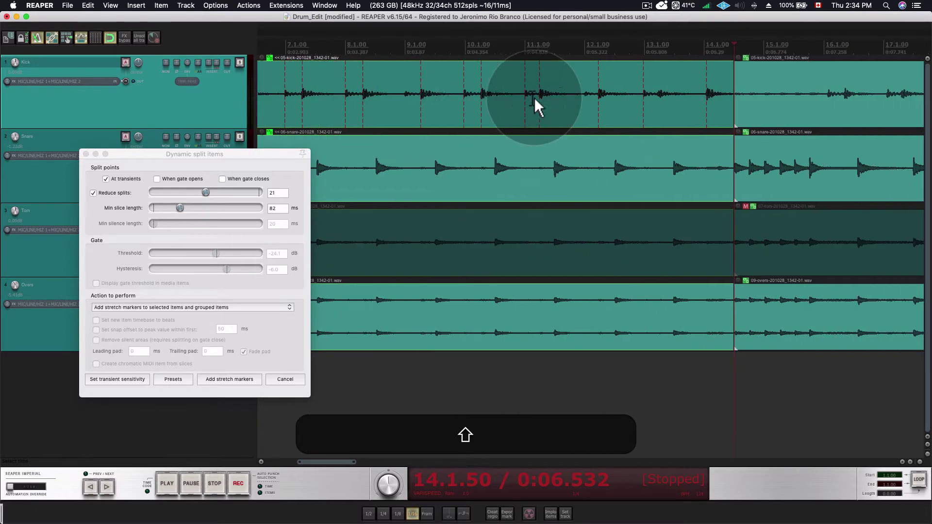
click(208, 196)
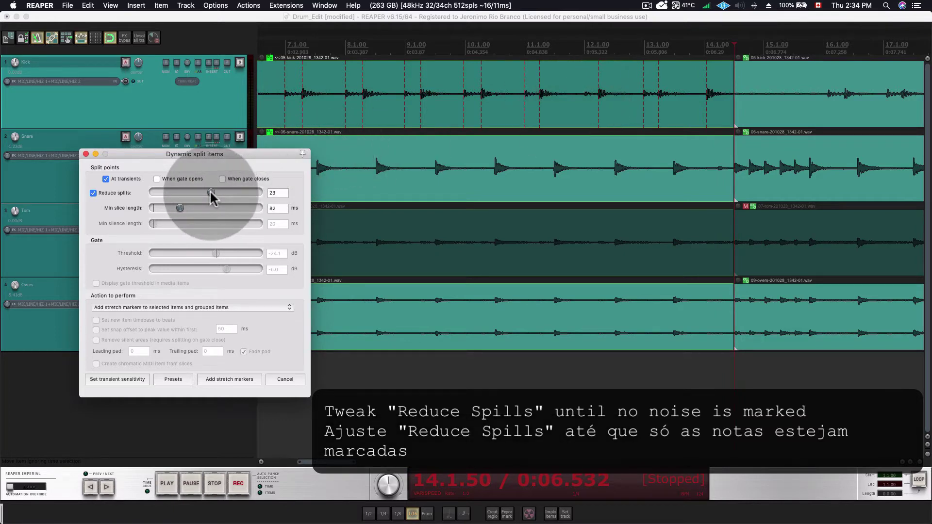
drag(210, 192, 213, 192)
key(shift)
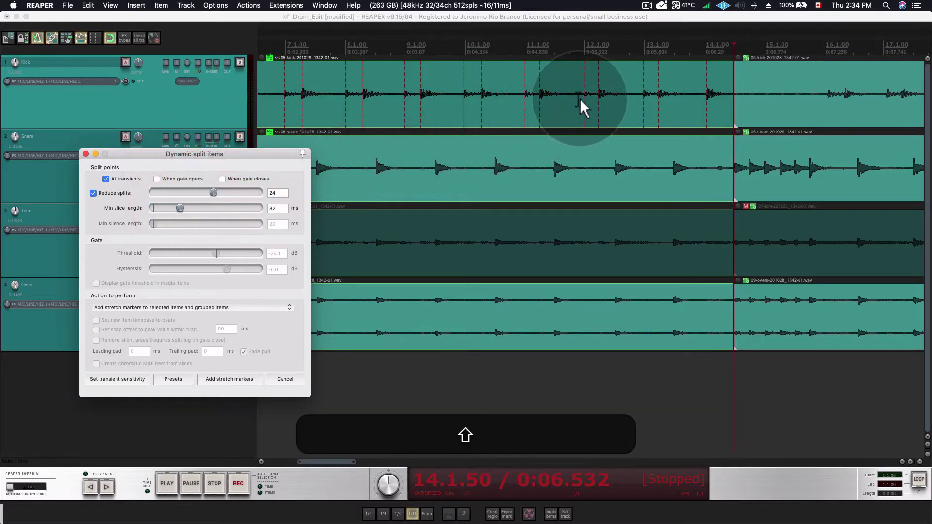
scroll(447, 97, left, 6)
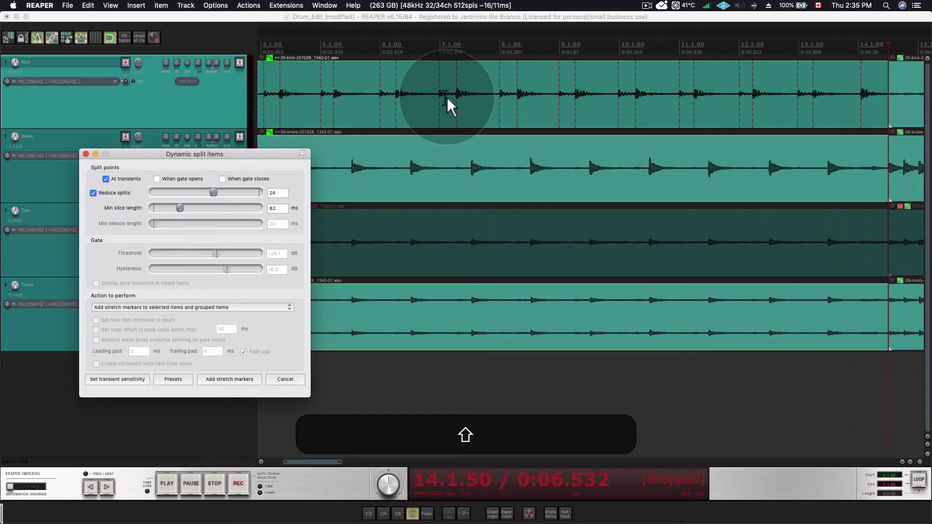
scroll(446, 97, left, 4)
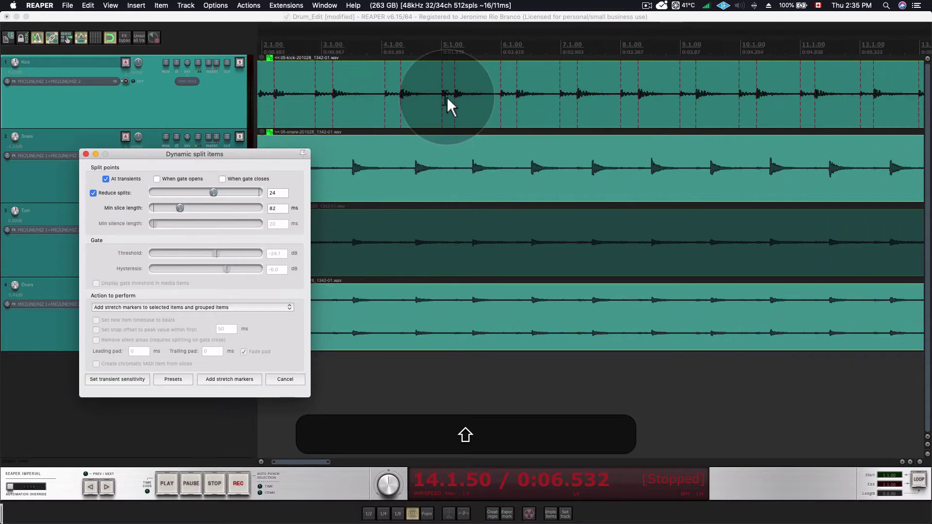
scroll(447, 97, right, 20)
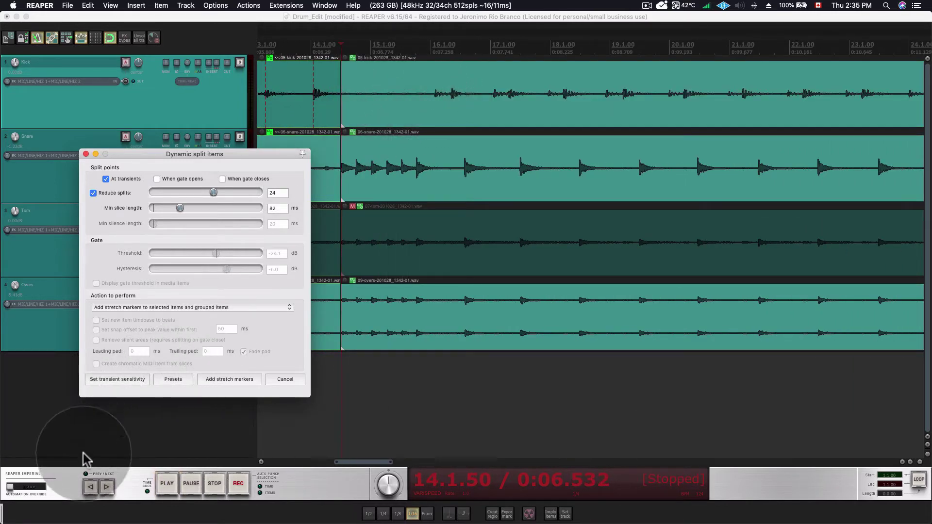
- Return the edit cursor to the project start and add stretch markers to the selected and grouped items with Dynamic split
click(89, 488)
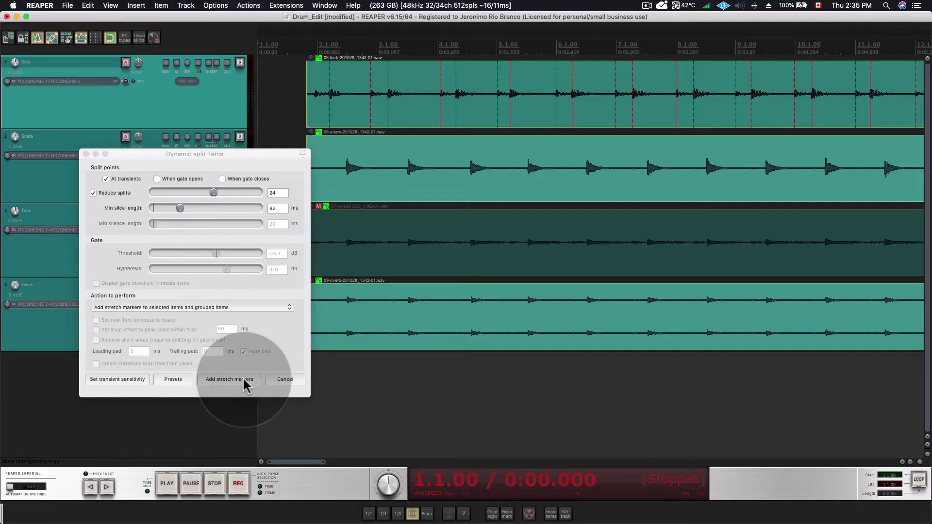
click(263, 448)
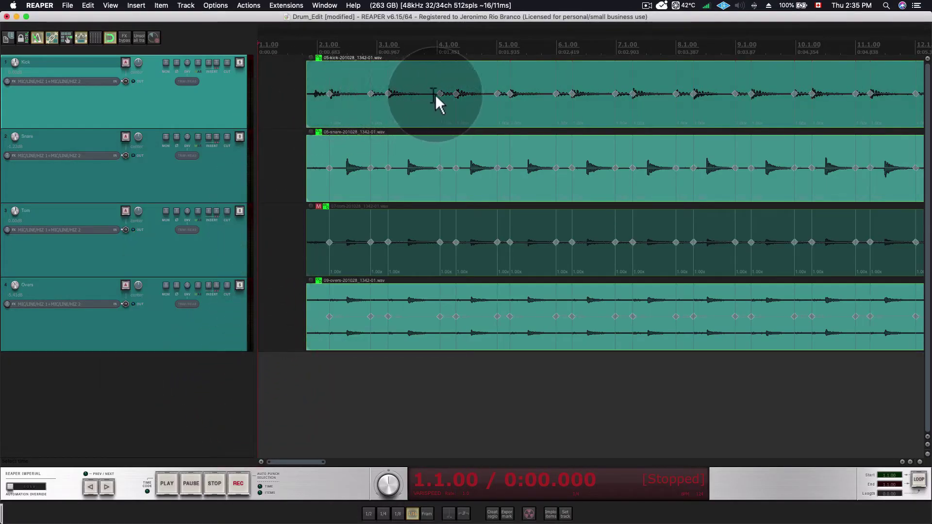
key(shift)
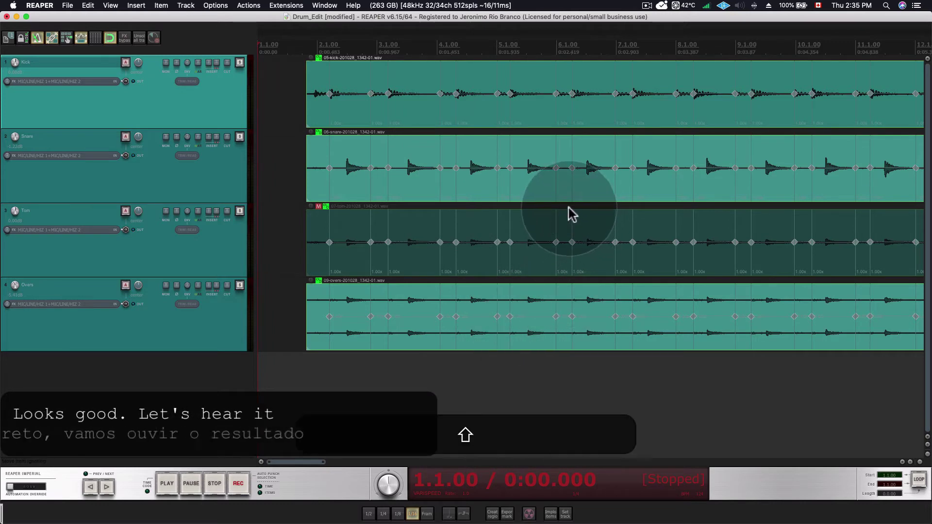
scroll(569, 209, down, 2)
scroll(569, 210, right, 2)
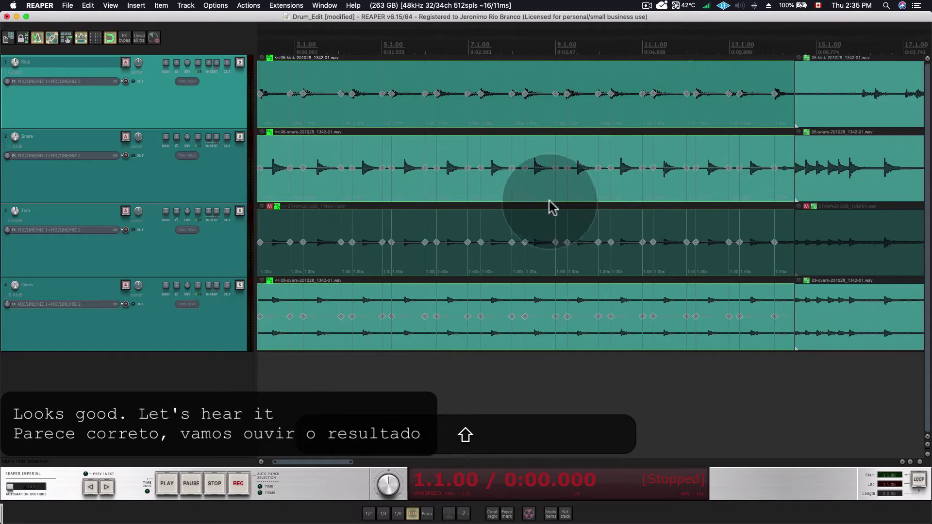
scroll(526, 184, left, 5)
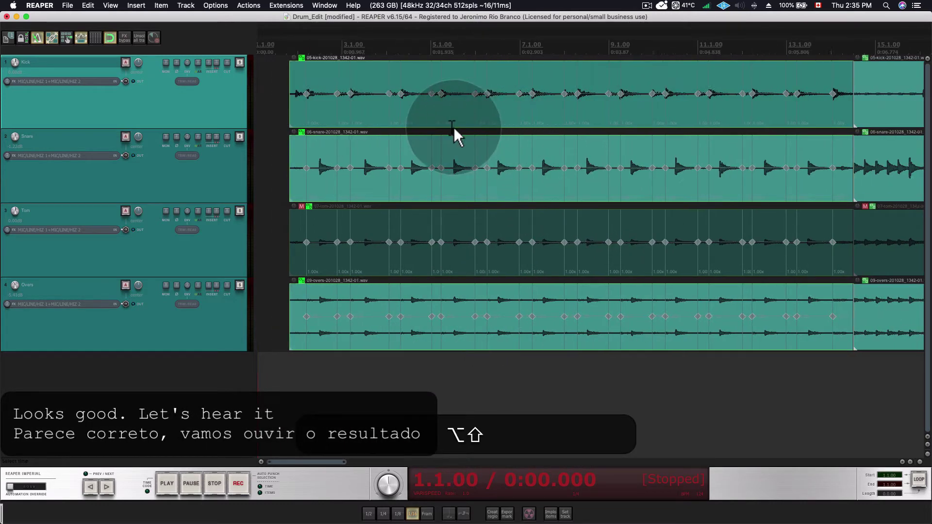
- Play the drums with and without the stretch markers, undoing and redoing their insertion to compare the sound
key(alt+space)
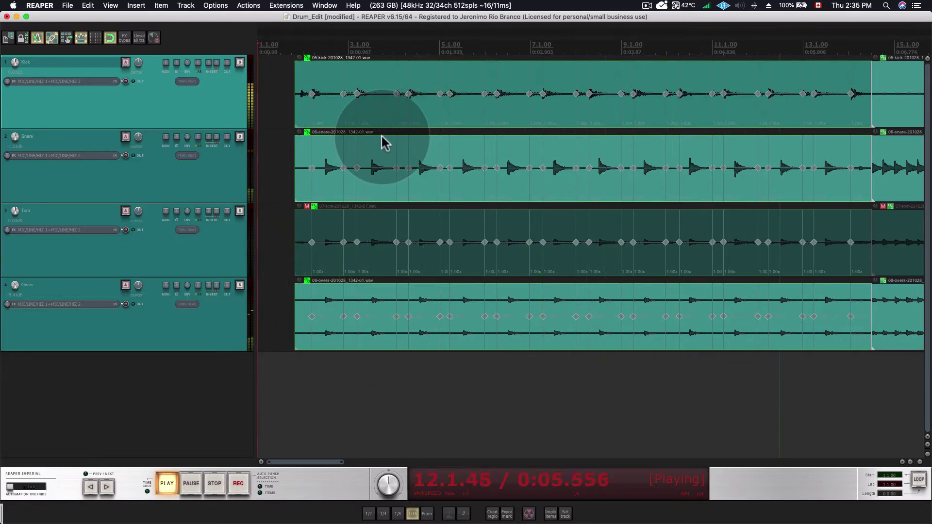
key(space)
key(super+z)
key(space)
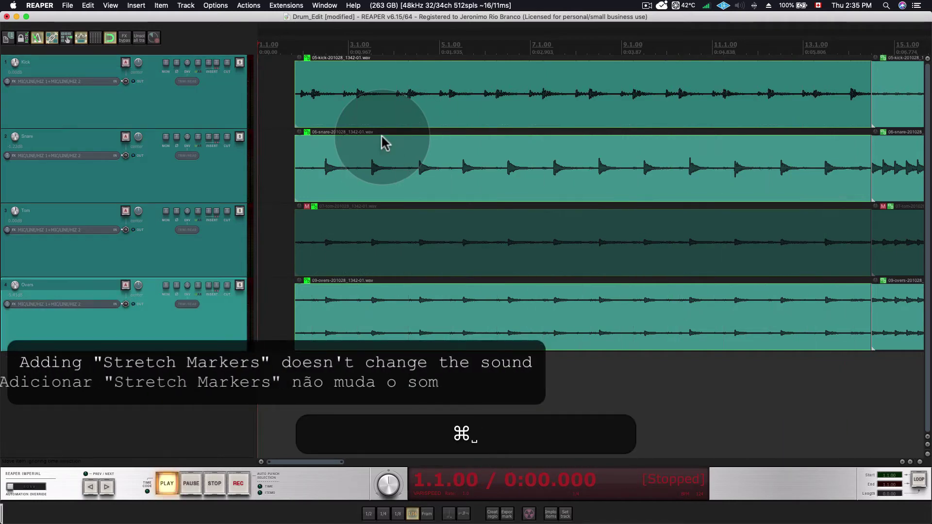
key(space)
key(shift+super+z)
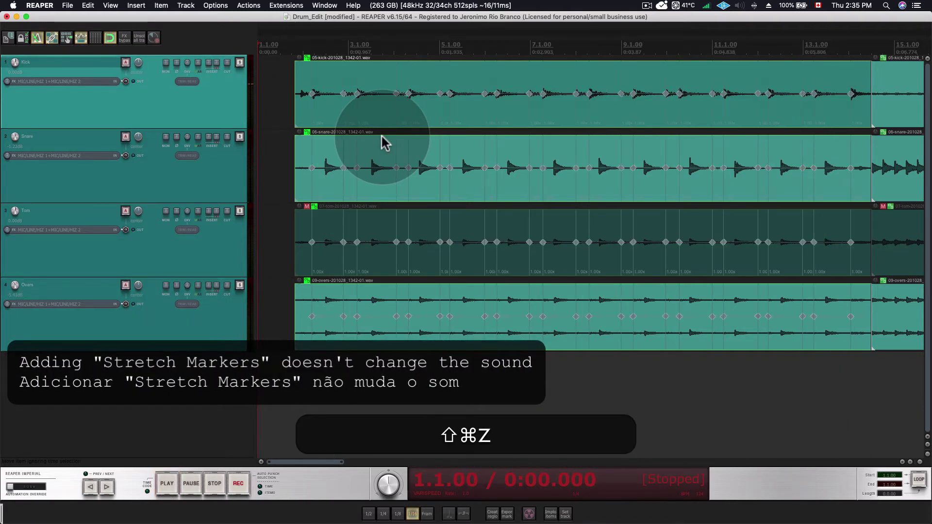
key(space)
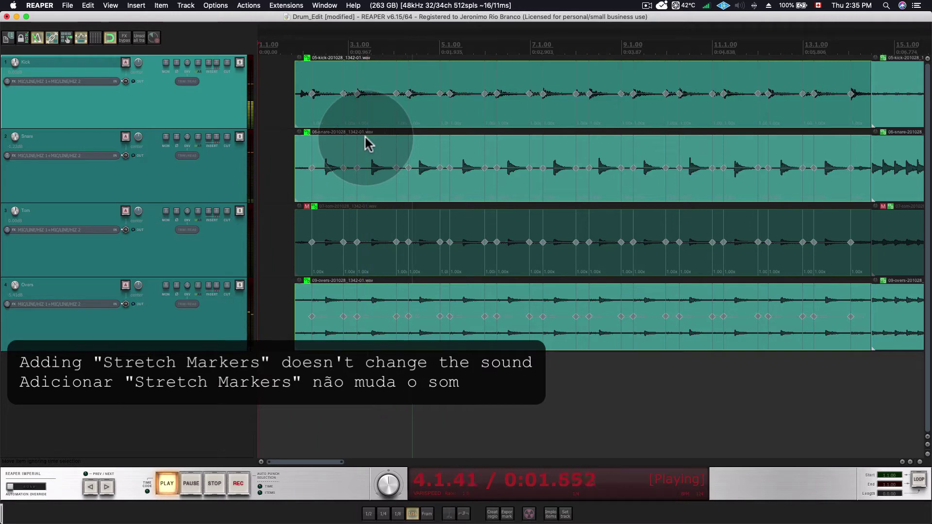
- Show the grid lines over the drum items again and stop playback
key(ctrl+g)
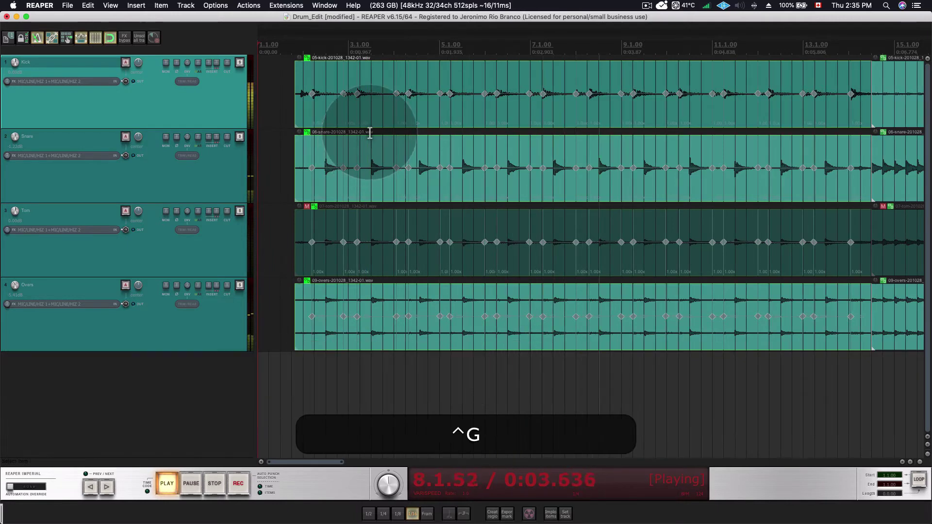
key(space)
alt+click(337, 96)
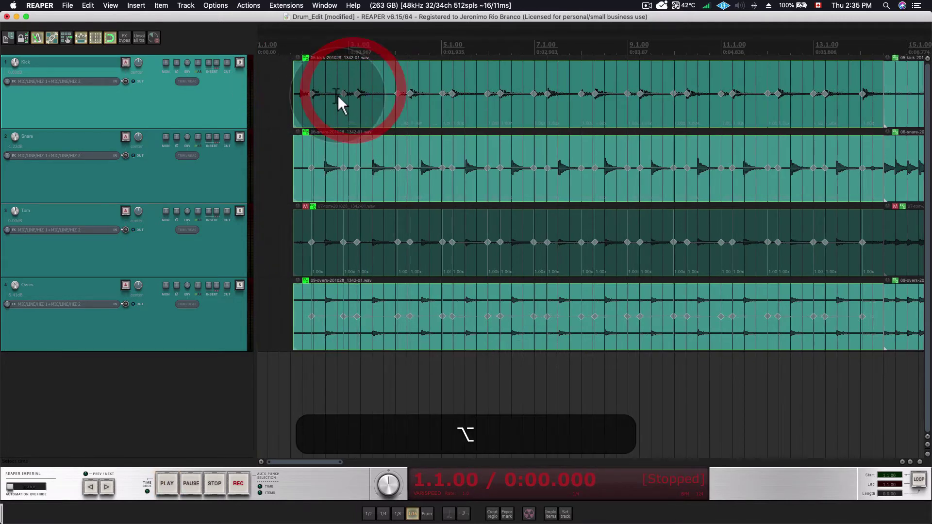
- Try snapping the grouped drum items' stretch markers to the 1/16 grid
scroll(338, 97, up, 3)
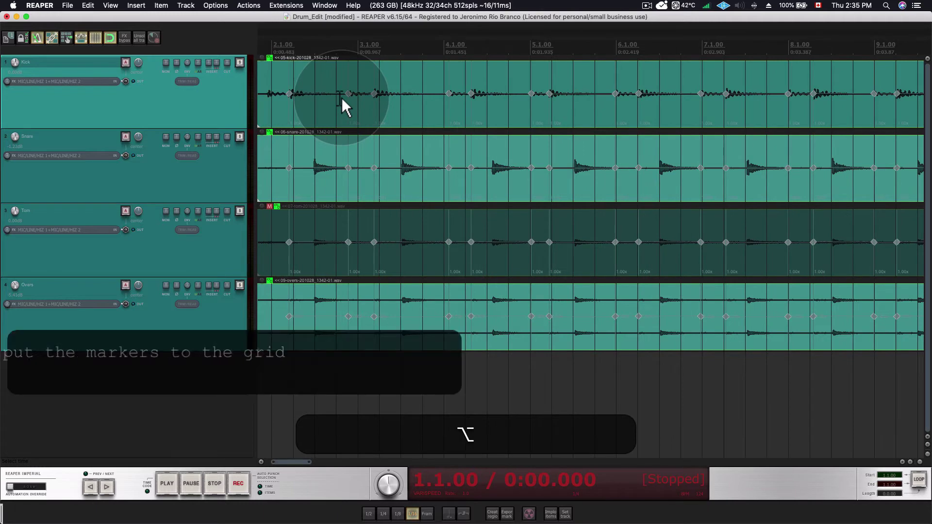
key(alt+3)
key(alt+shift+3)
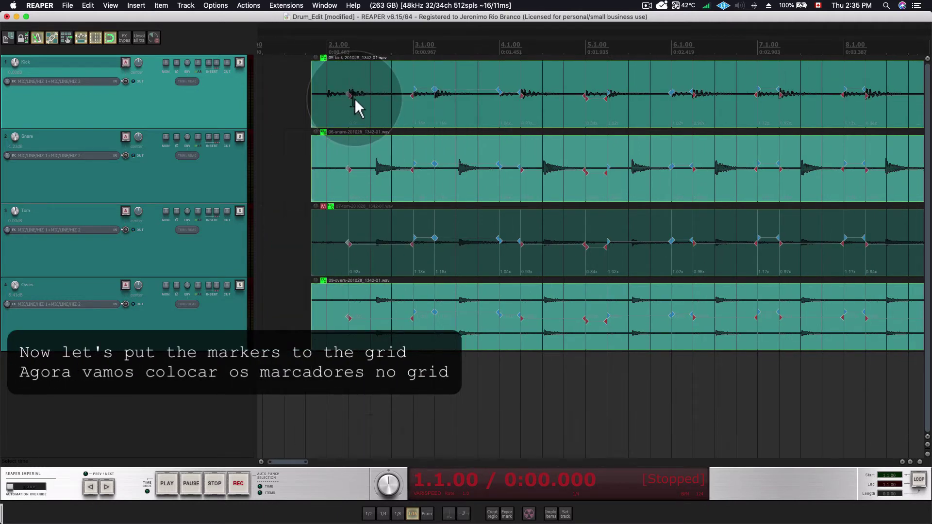
- Undo and redo the marker snapping several times to compare the hits' positions against the grid lines
key(super+z)
key(super+shift+z)
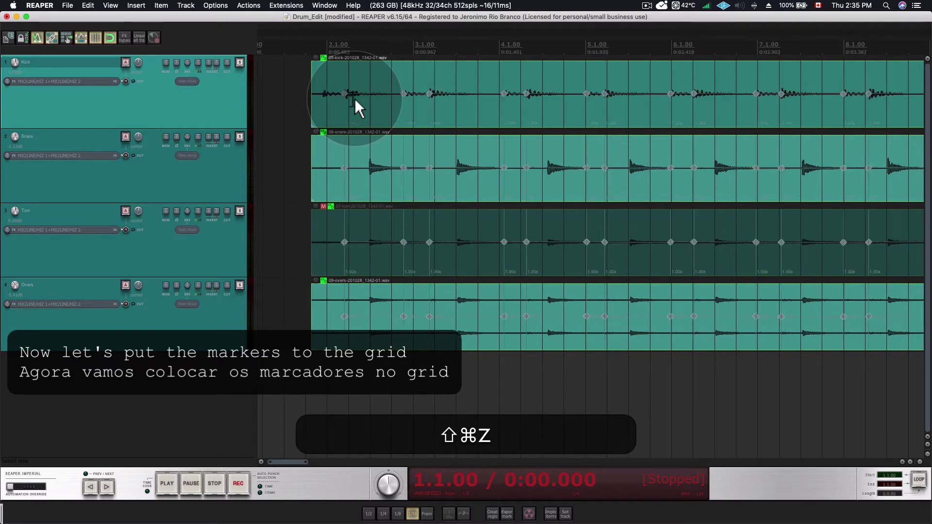
key(super+z)
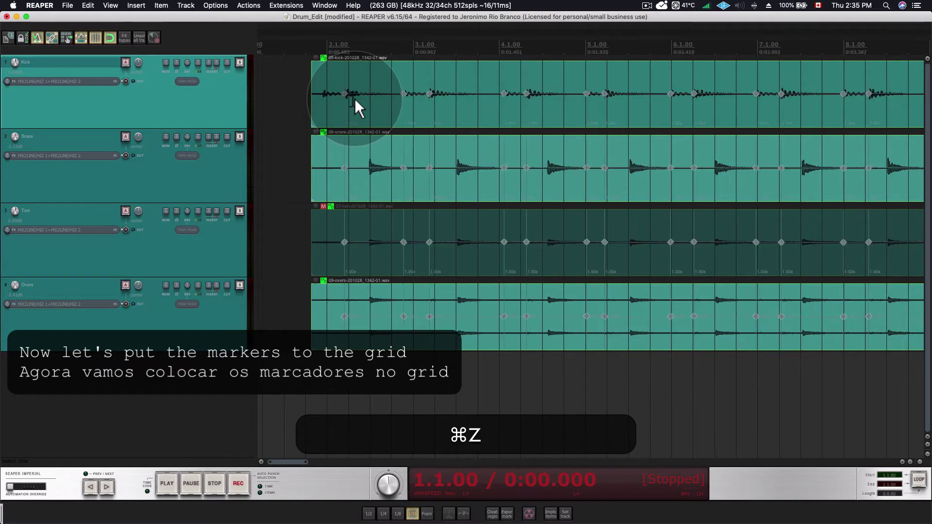
key(super+shift+z)
key(super+z)
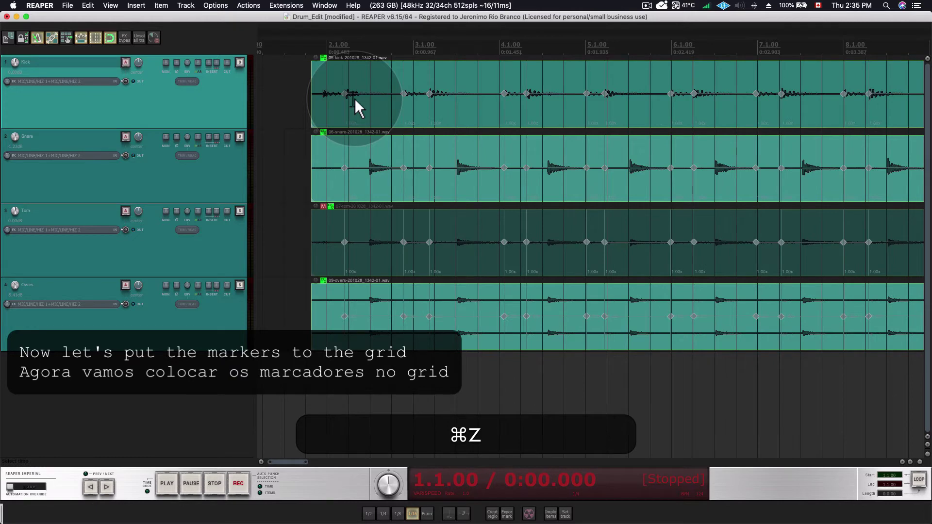
scroll(385, 109, down, 4)
key(alt+shift+super+z)
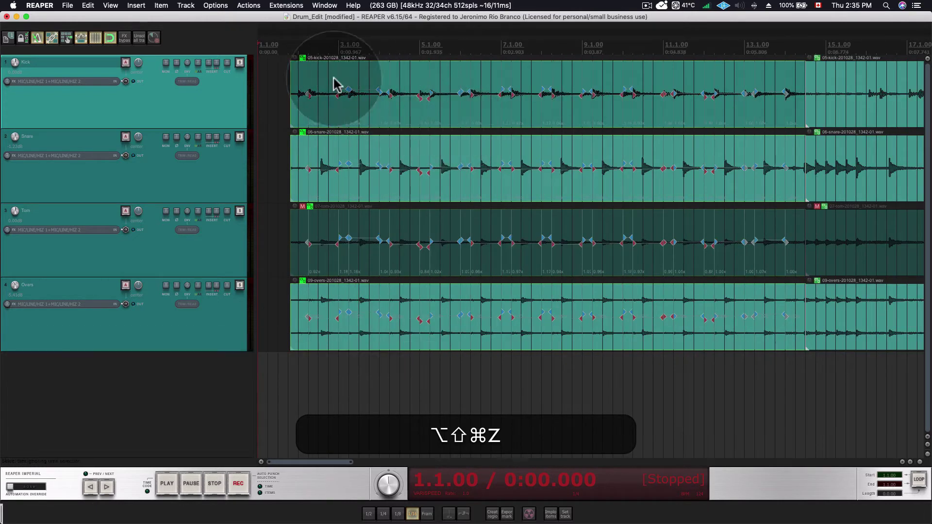
- Play the drums with and without the snapped stretch markers to compare the timing, and undo the snapping
key(space)
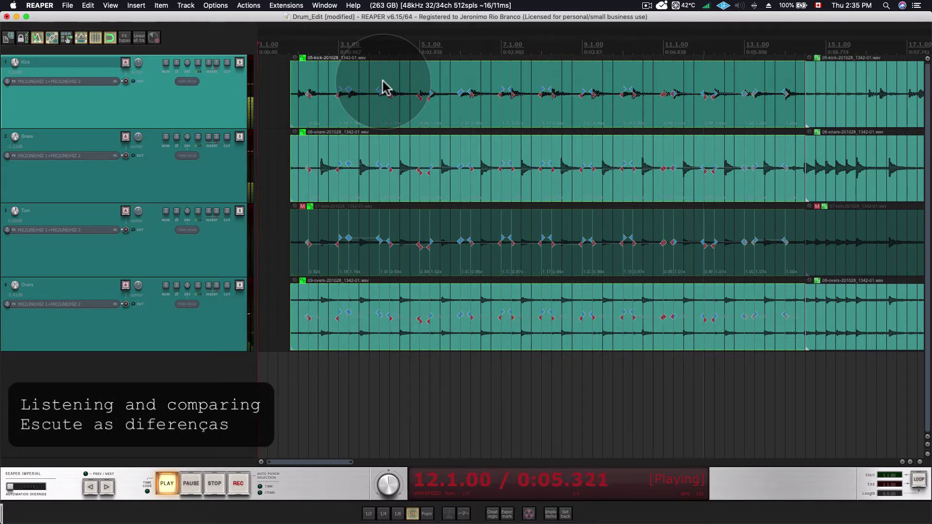
key(space)
key(super+z)
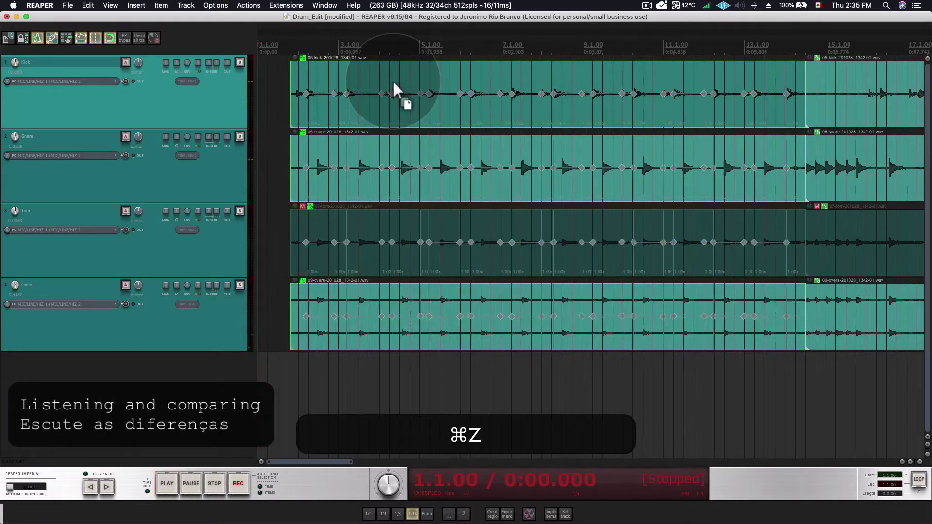
key(super+space)
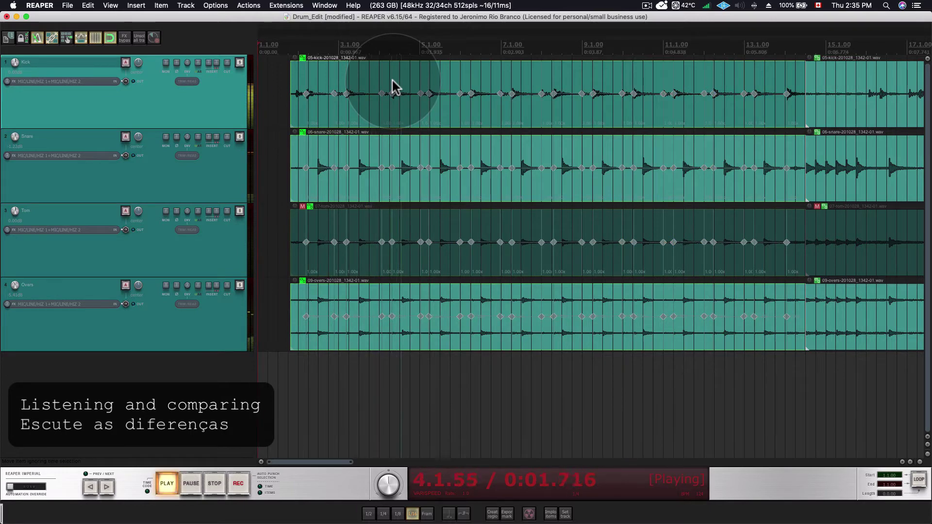
key(super+shift+z)
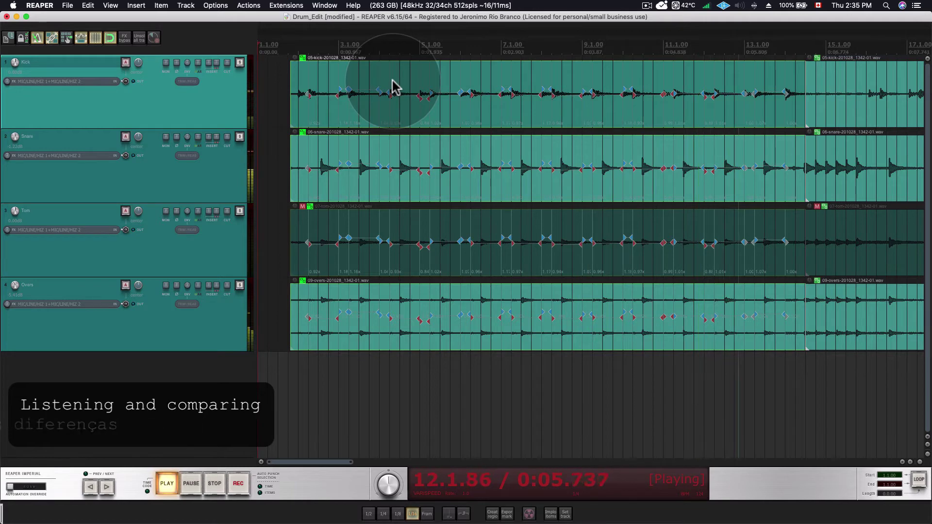
key(space)
key(super+z)
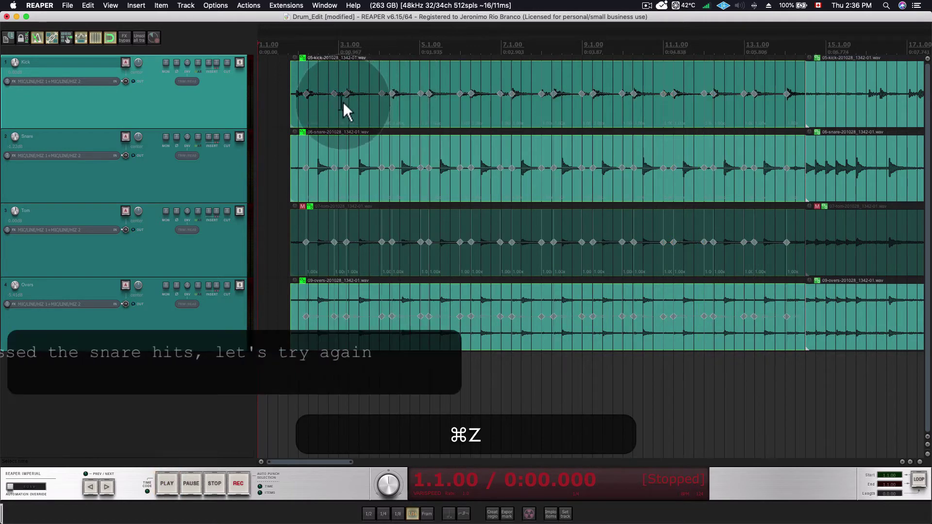
- Undo adding the stretch markers so the grouped drum items are free of markers
scroll(319, 147, up, 3)
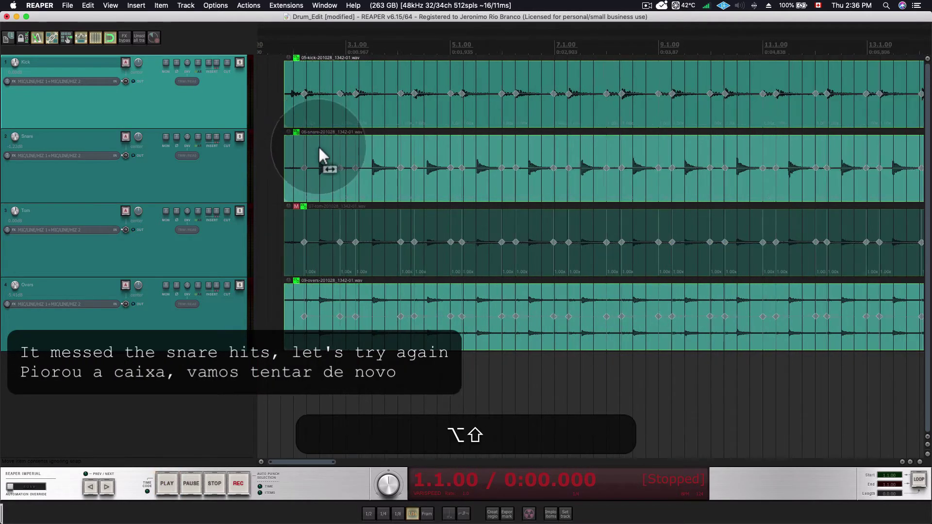
scroll(321, 148, left, 2)
key(super+shift+z)
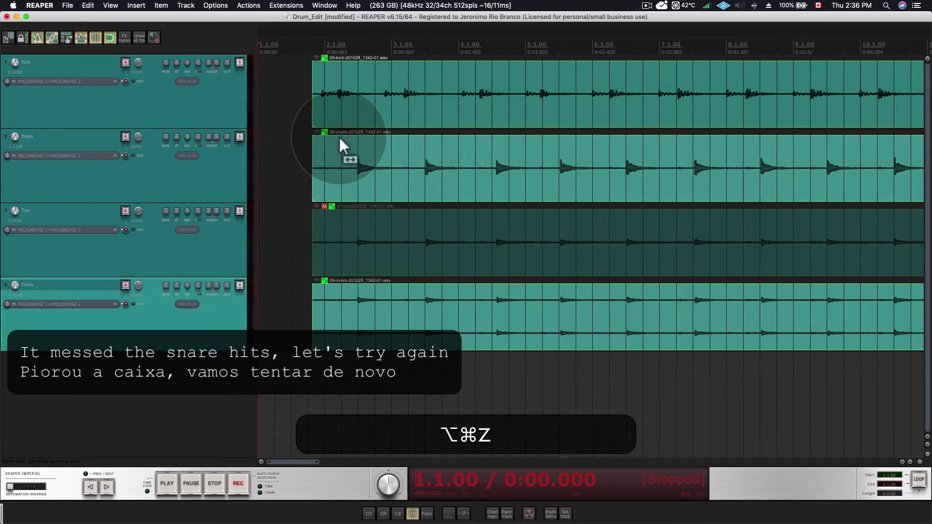
- Insert one new track, place it above the Kick track, and name it Drum Group
click(235, 98)
key(super+shift+n)
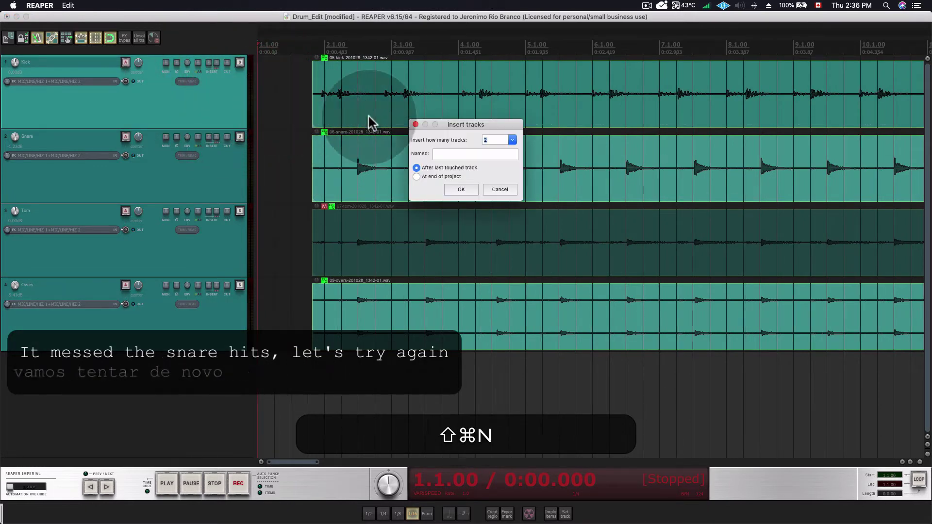
text(1)
click(461, 189)
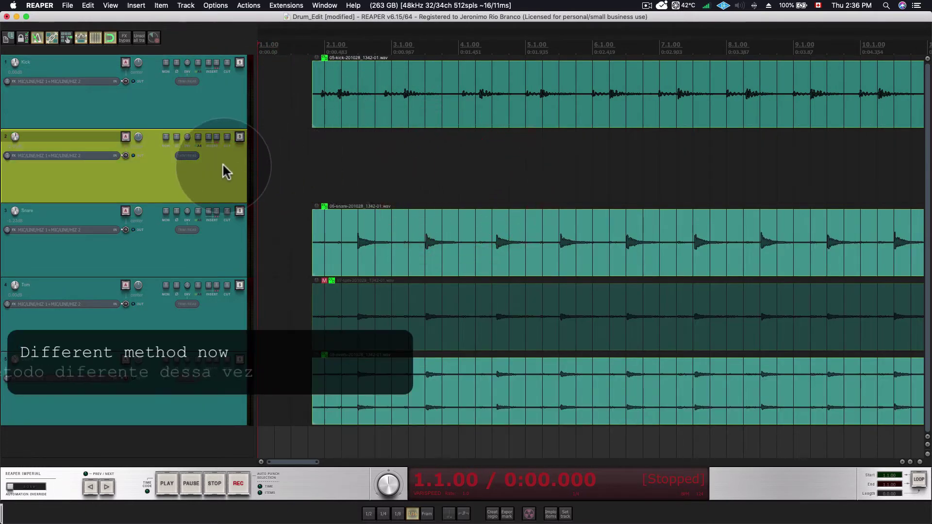
drag(223, 162, 220, 55)
double_click(84, 62)
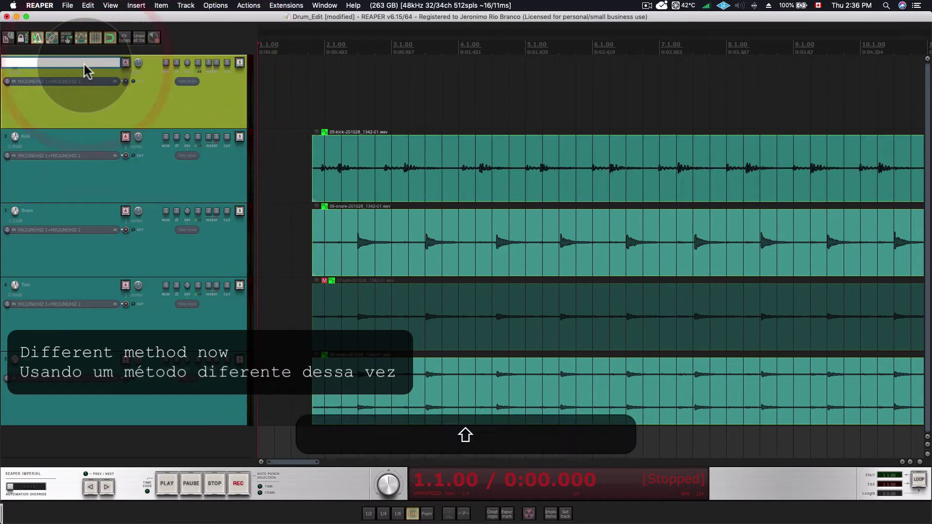
text(Drum Grou)
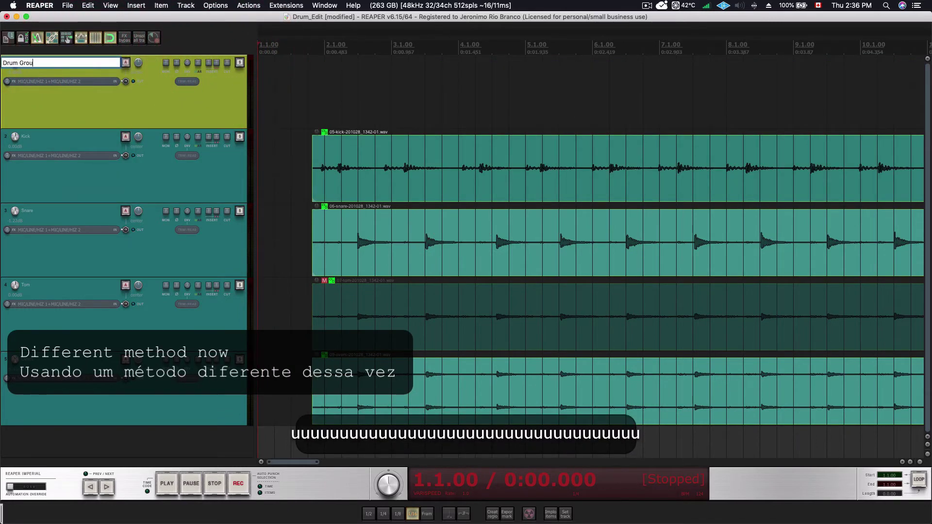
text(p)
key(Return)
- Put the Kick, Snare, Tom and Overs tracks inside Drum Group as a folder
click(201, 188)
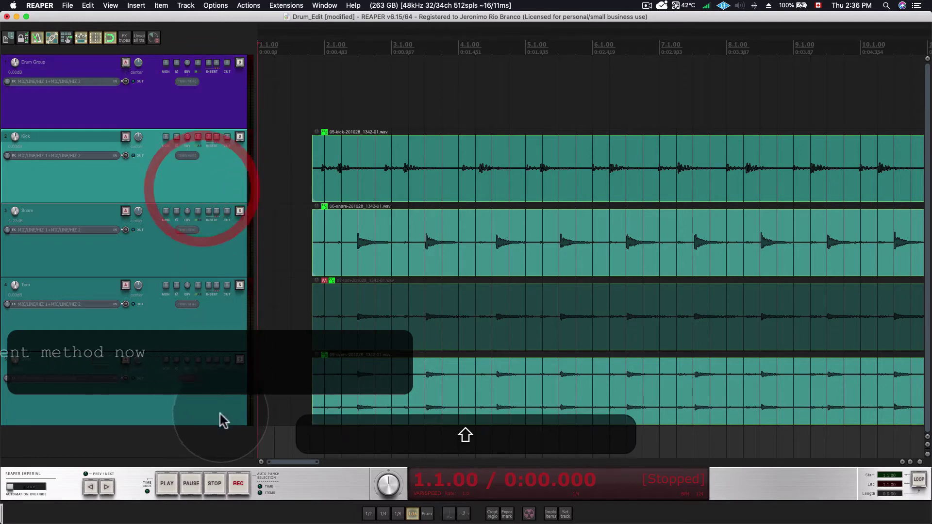
shift+click(219, 405)
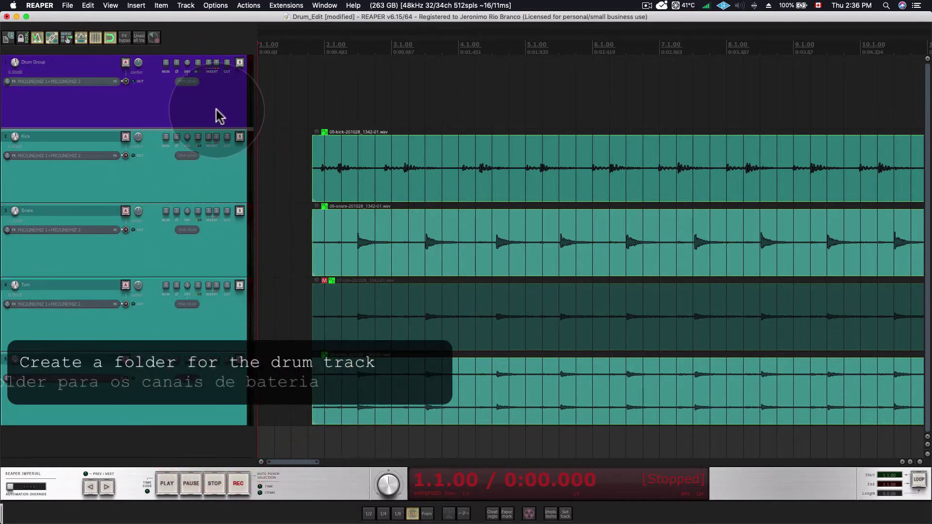
drag(216, 95, 219, 100)
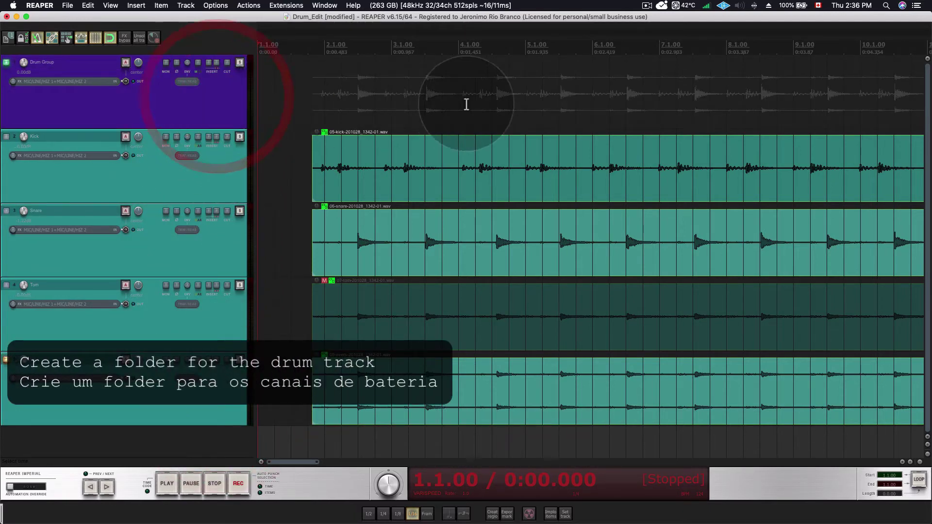
- Move the second section of grouped drum items slightly less than two bars later, separating it from the first section
scroll(724, 108, down, 3)
scroll(724, 108, down, 2)
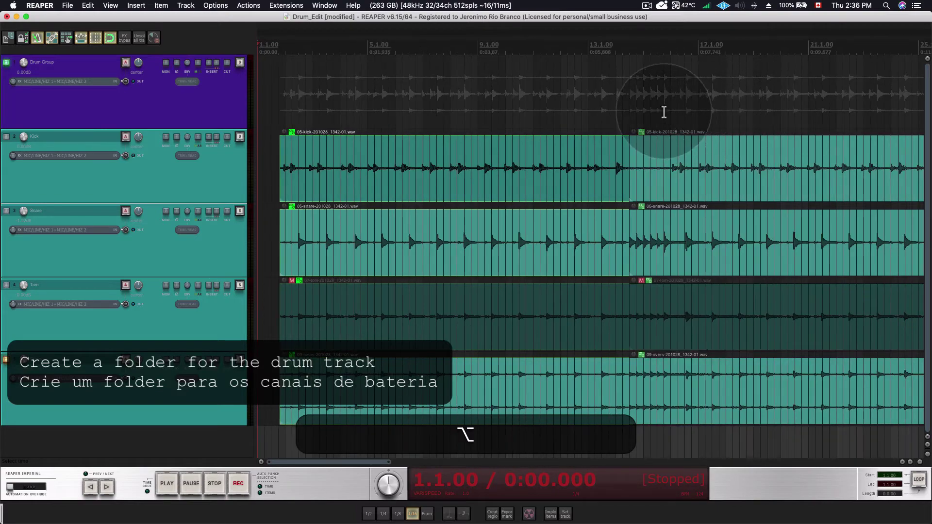
drag(657, 148, 721, 149)
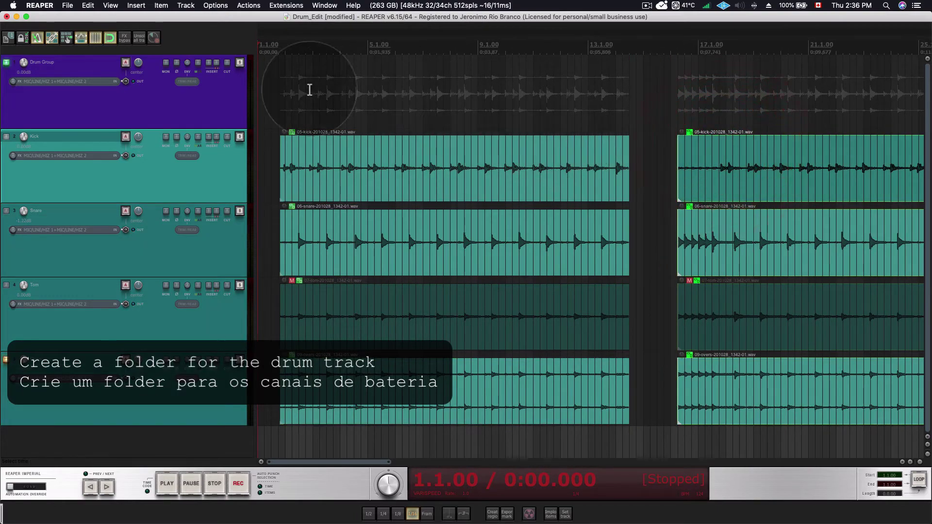
scroll(296, 112, up, 3)
scroll(340, 120, left, 1)
scroll(382, 115, down, 3)
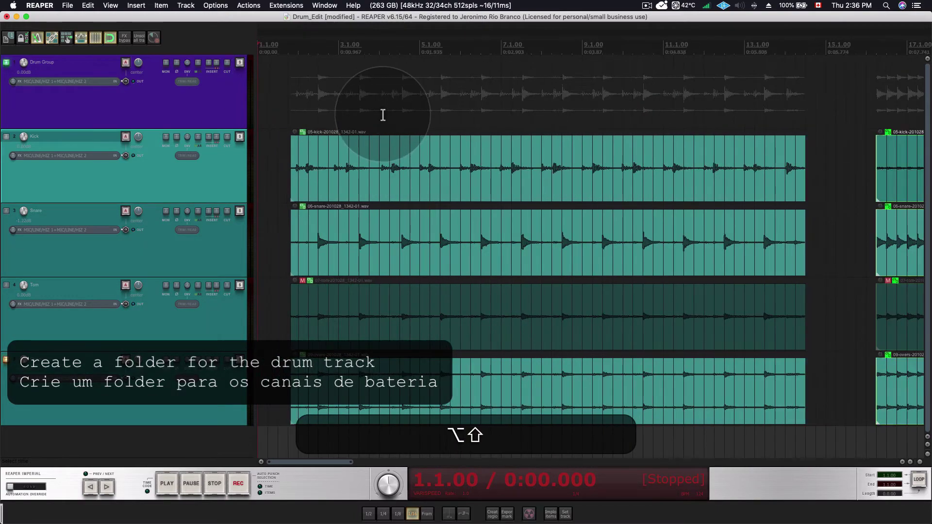
- Render the Drum Group folder to a stereo stem track, and unmute the original Drum Group track
click(239, 90)
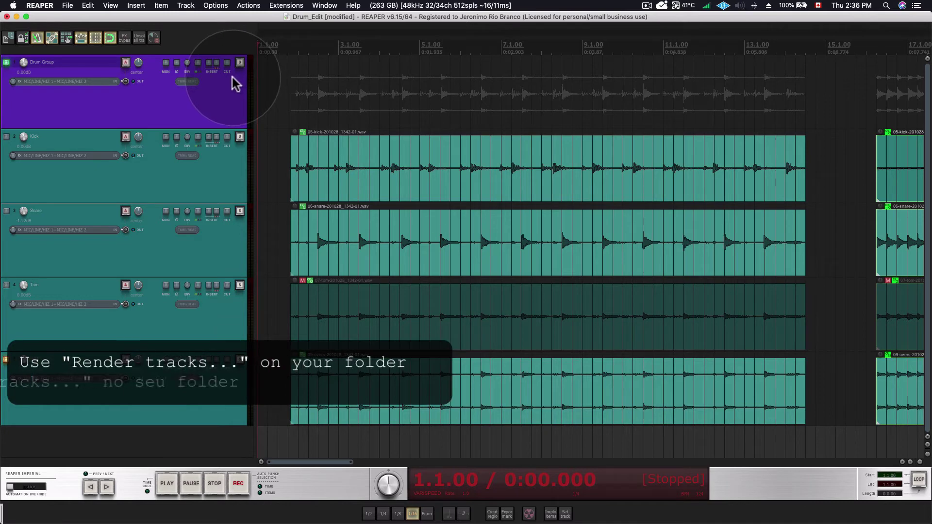
right_click(204, 87)
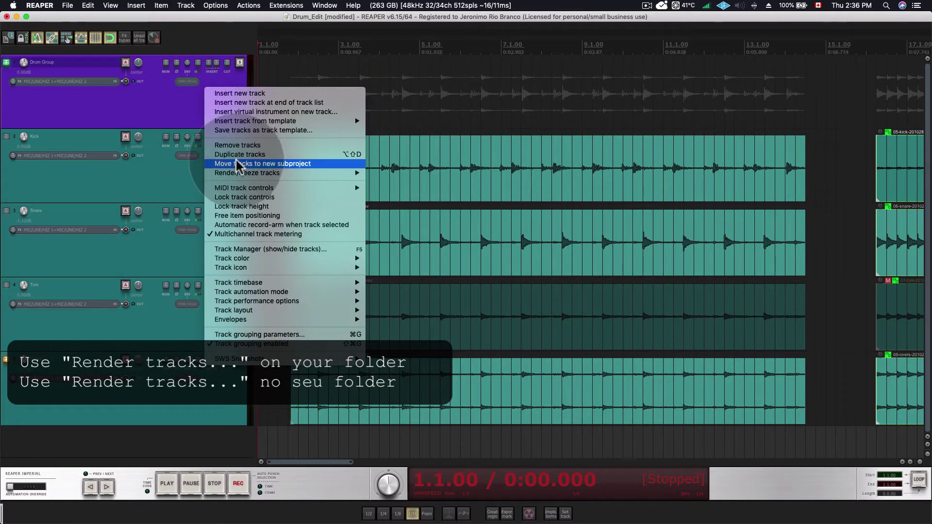
mouse_move(238, 174)
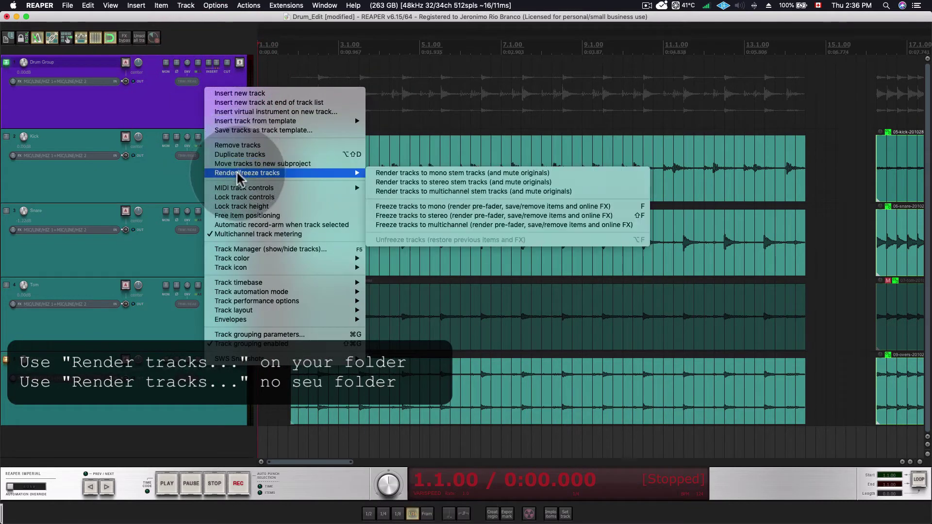
click(447, 183)
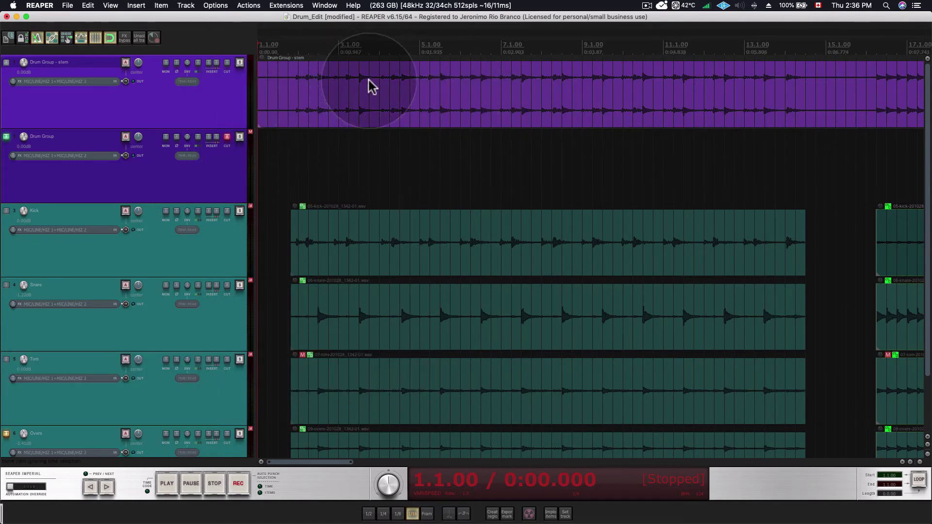
click(227, 136)
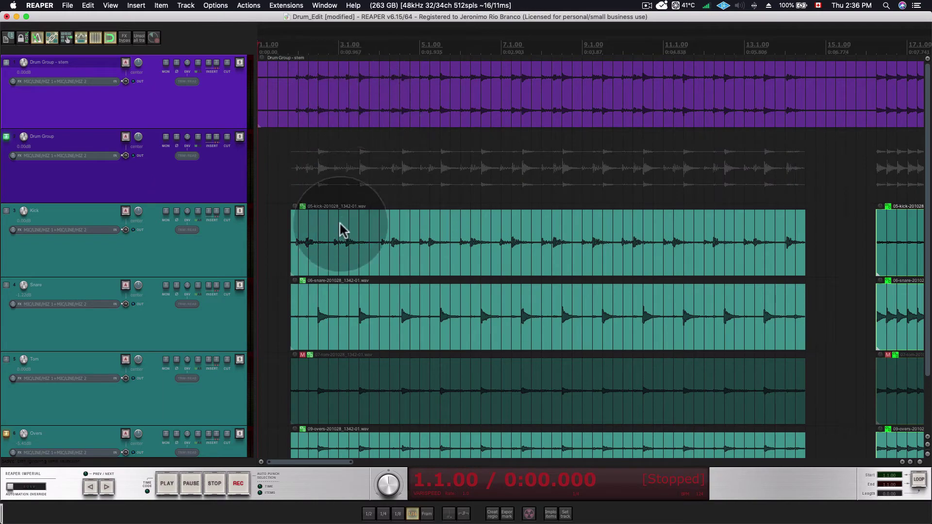
- Ungroup all items, and group the first section's drum items together with the rendered Drum Group stem
scroll(362, 221, down, 2)
scroll(370, 210, down, 3)
scroll(367, 209, down, 1)
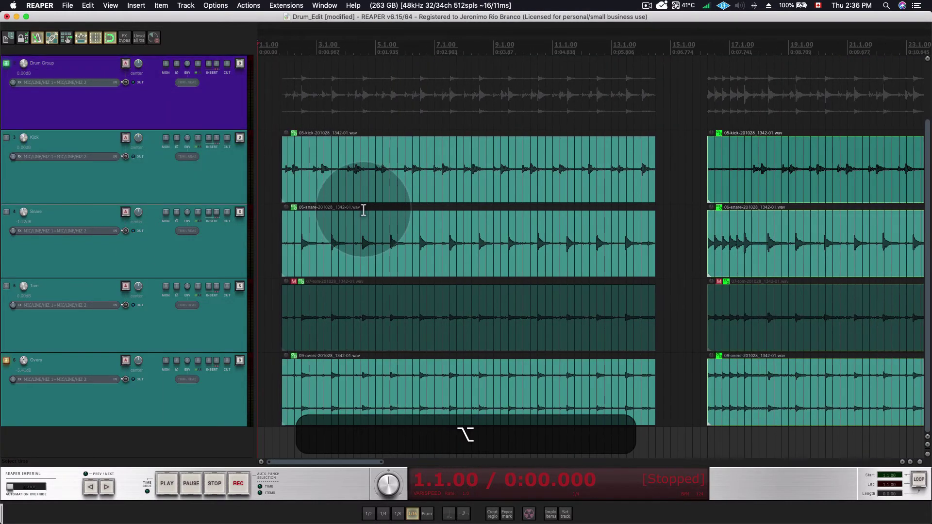
scroll(389, 122, up, 2)
drag(386, 95, 545, 437)
key(super+a)
key(u)
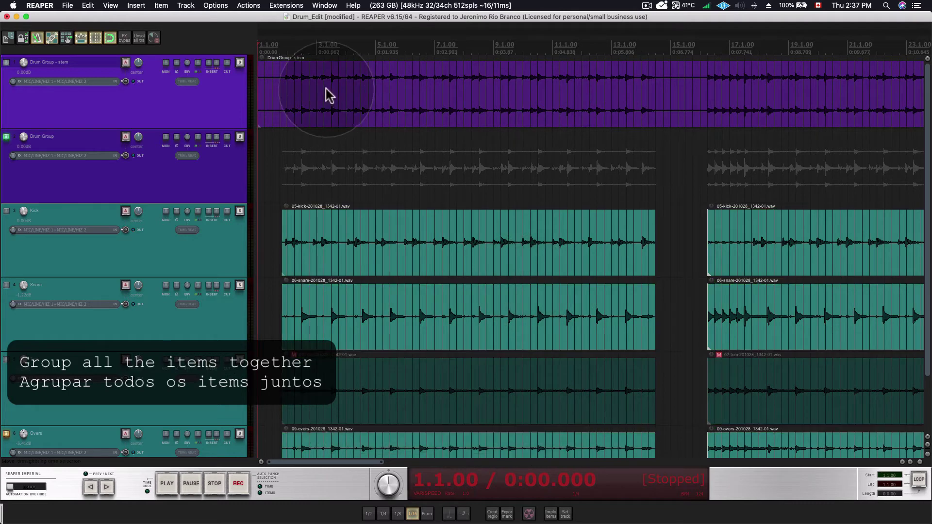
drag(329, 89, 452, 444)
key(g)
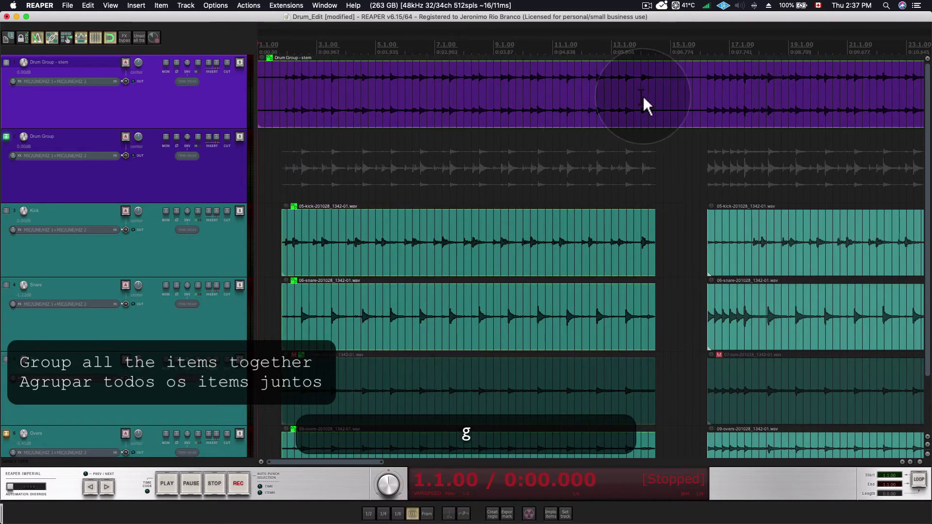
- Split the stem at 16.1.00 and trim both ends of its first part to match the first section's drum items
click(698, 93)
key(super+e)
drag(697, 87, 651, 88)
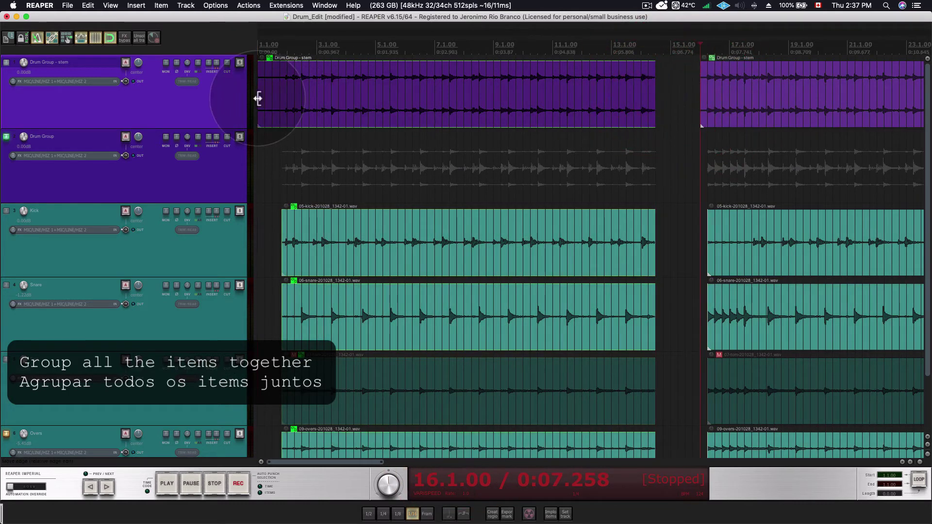
drag(258, 96, 281, 98)
scroll(300, 115, up, 3)
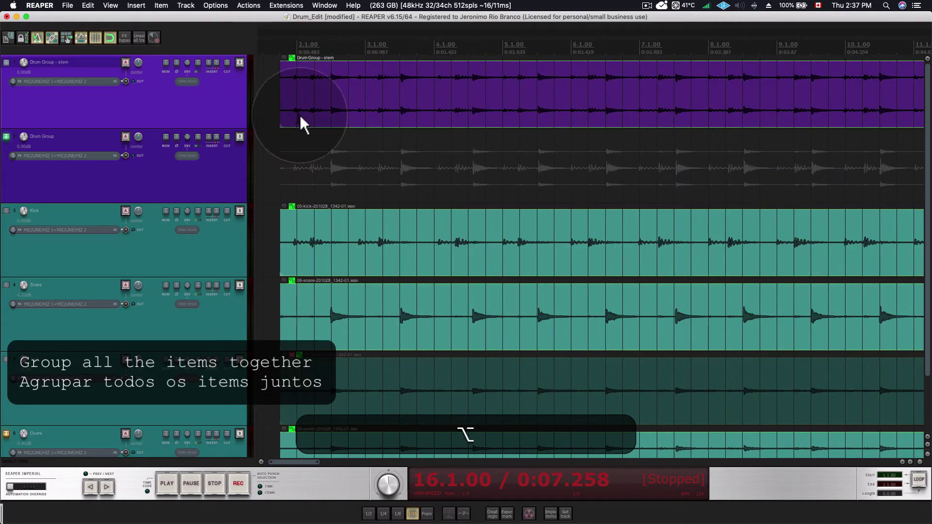
scroll(483, 94, down, 3)
scroll(532, 96, right, 1)
scroll(532, 96, left, 1)
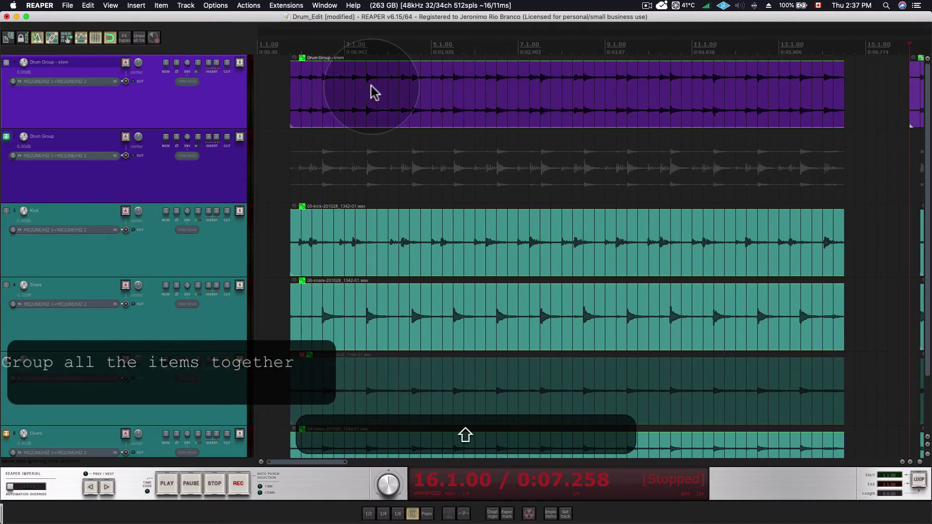
- Start Dynamic split on the first stem item and set Reduce splits to 43
click(371, 86)
key(alt+grave)
scroll(298, 84, up, 5)
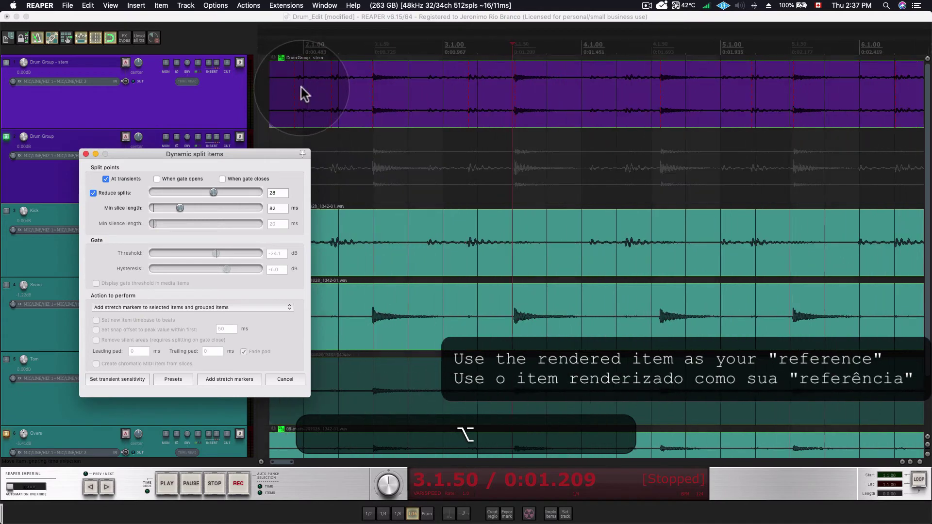
drag(214, 192, 340, 187)
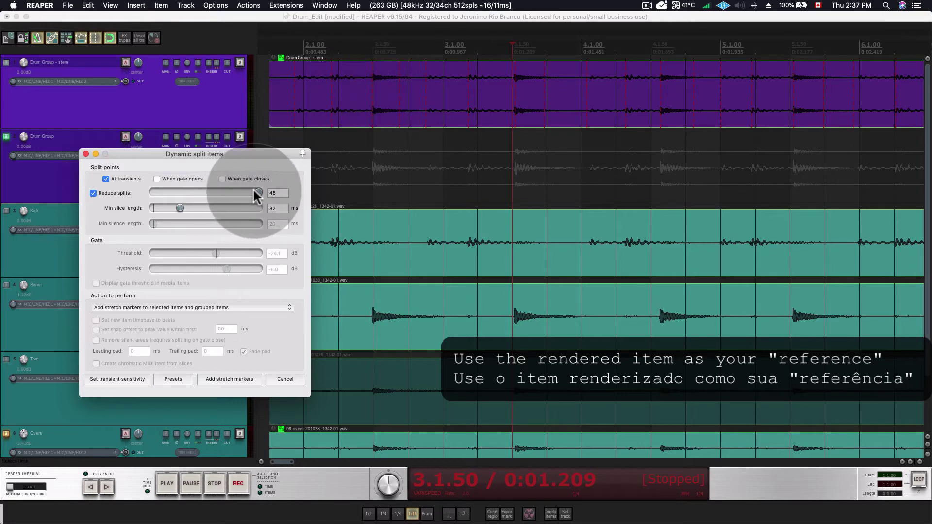
drag(252, 188, 243, 187)
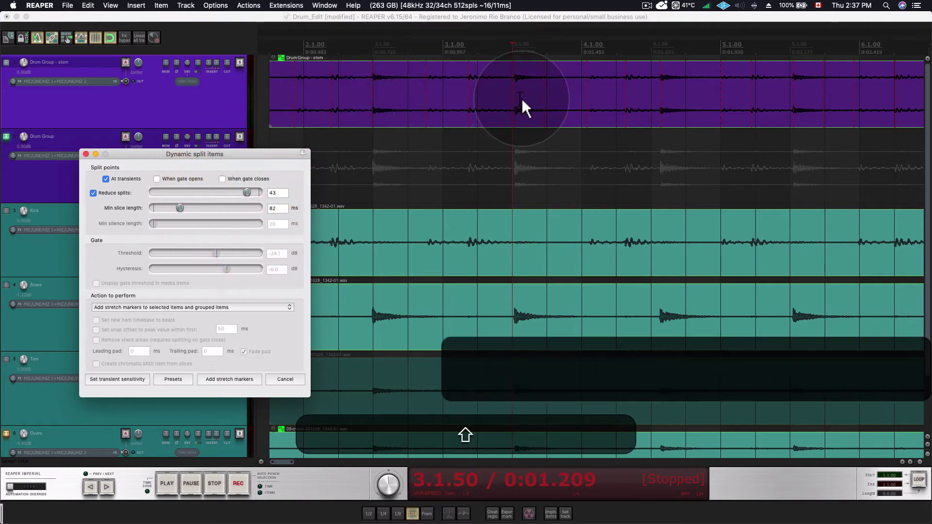
- Try a Reduce splits value of 37 and check the split points against the kick and snare hits
scroll(520, 97, right, 3)
scroll(516, 100, right, 7)
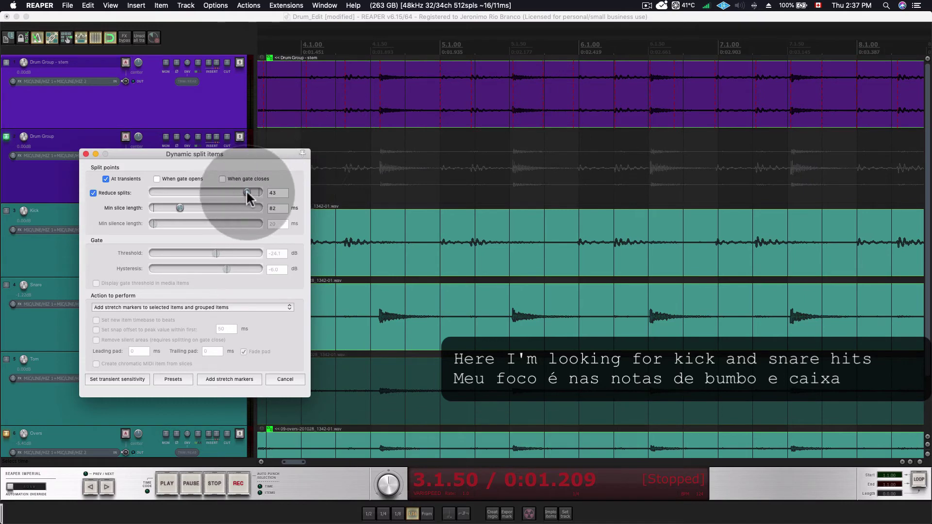
drag(246, 192, 234, 193)
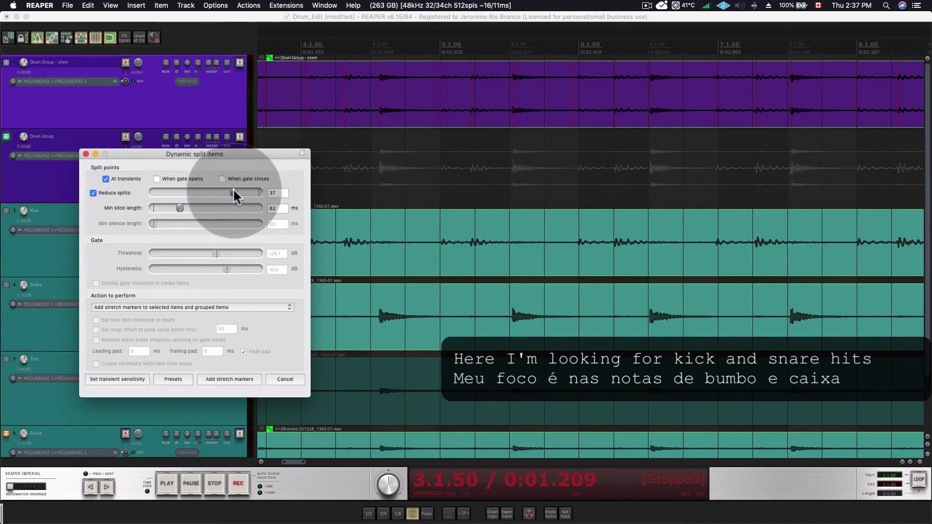
scroll(585, 108, right, 15)
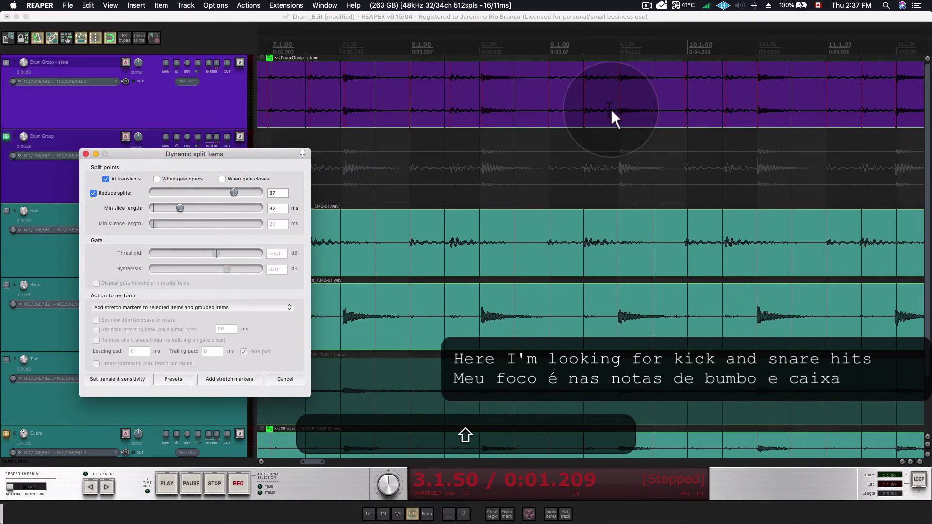
scroll(614, 107, right, 18)
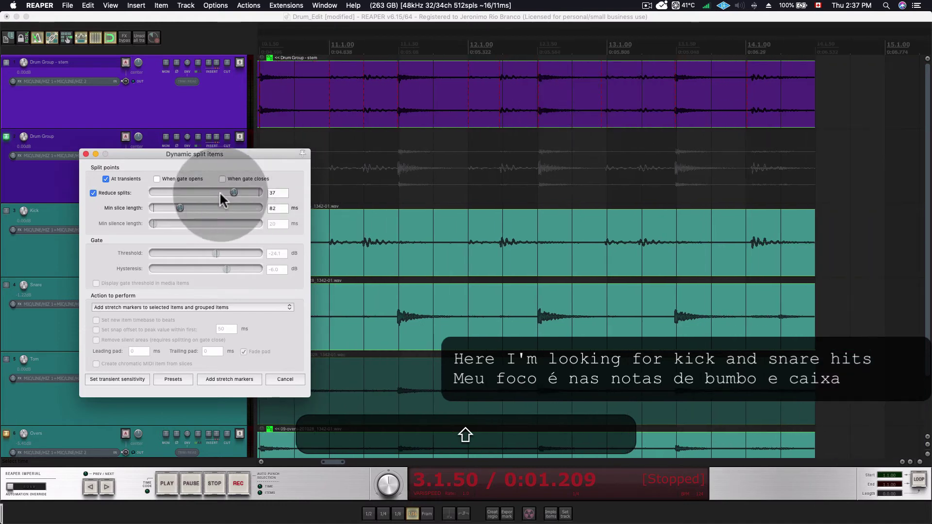
- Try a Reduce splits value of 48 and check the split points back to the start of the section
drag(219, 192, 257, 190)
key(super+z)
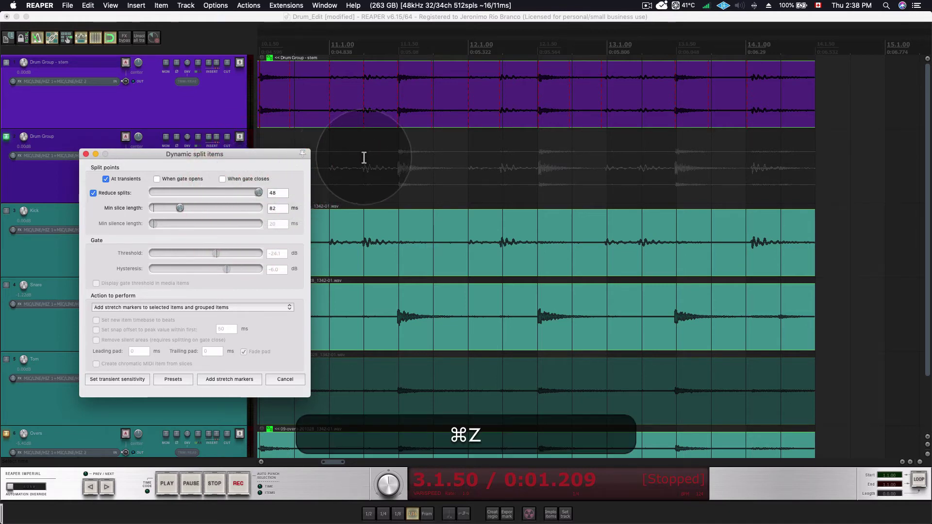
key(super+shift+z)
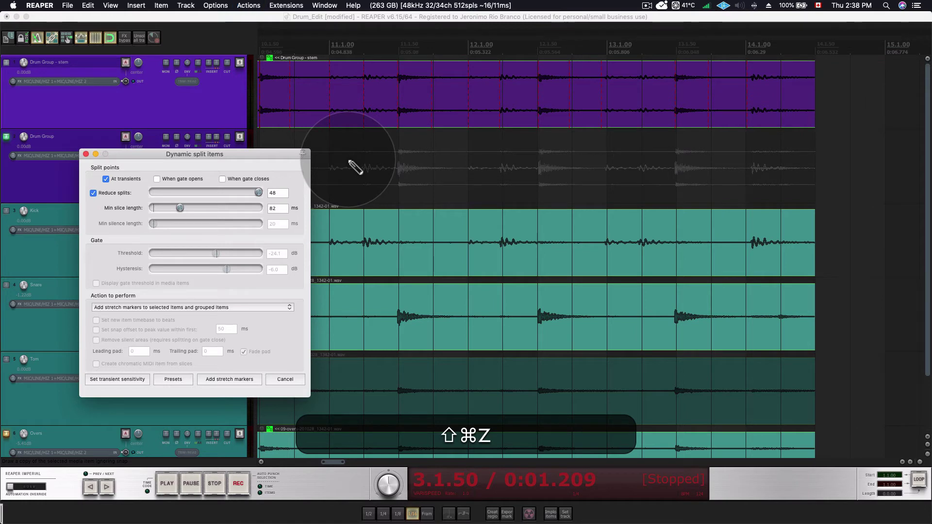
scroll(453, 123, left, 5)
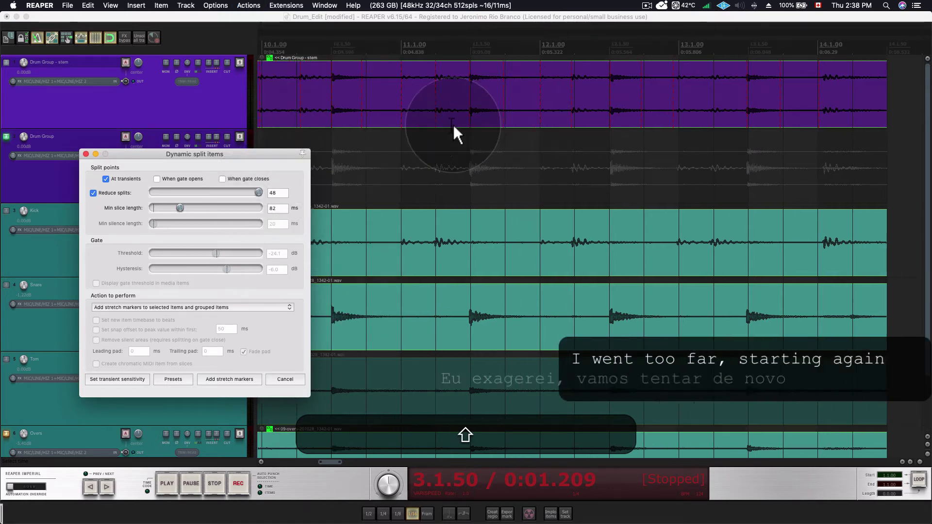
scroll(453, 124, left, 10)
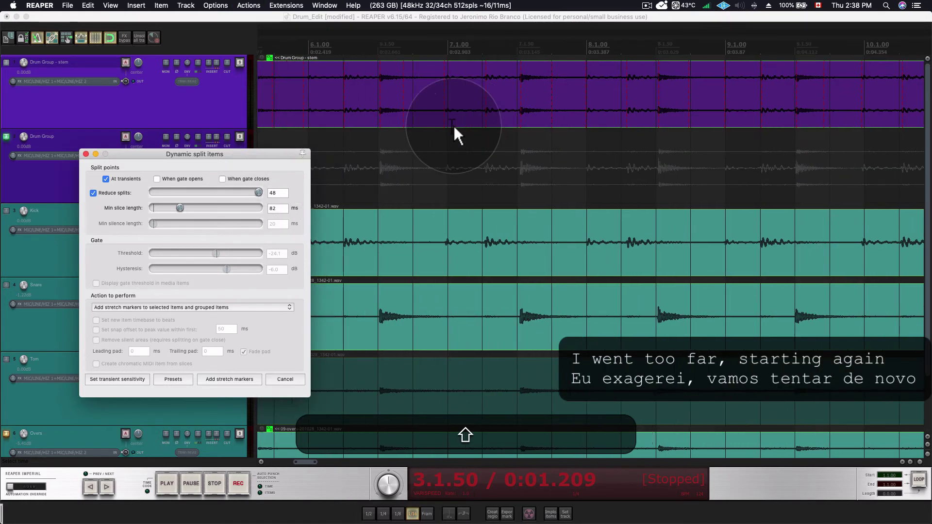
scroll(453, 123, left, 8)
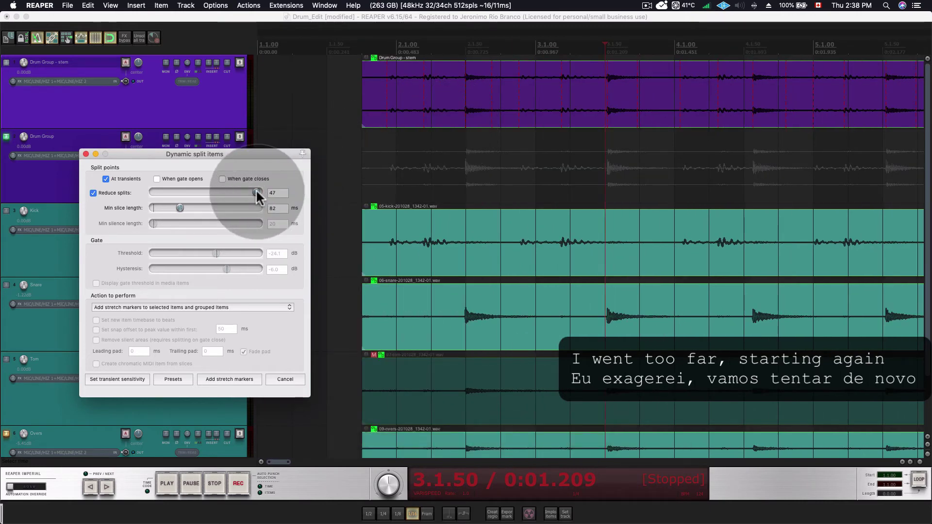
- Lower the Reduce splits value to 35
drag(259, 192, 254, 192)
scroll(638, 97, right, 4)
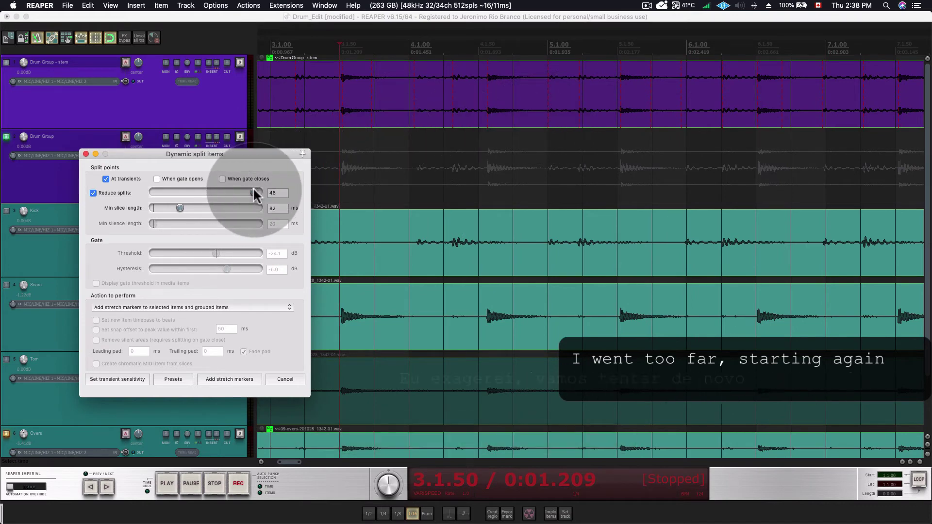
drag(253, 192, 230, 189)
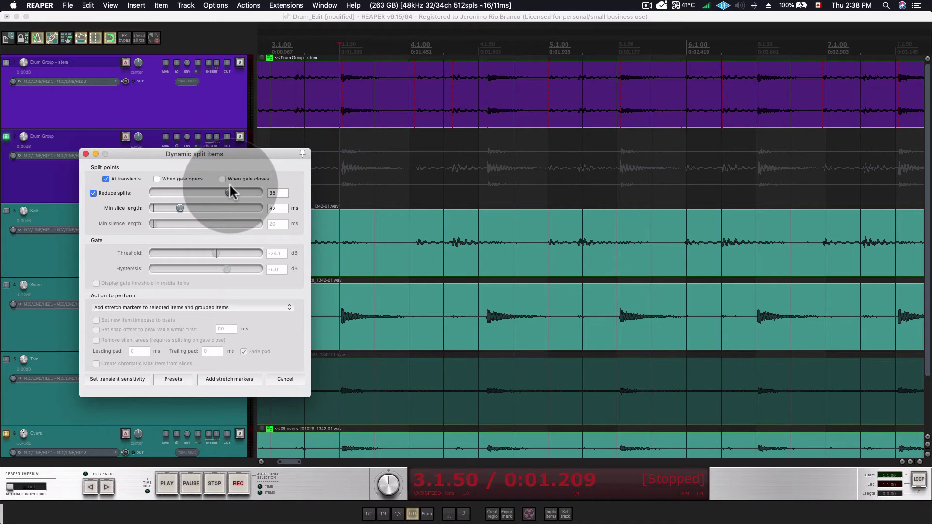
- Check the stem's split points against the kick and snare hits, and add them as stretch markers to the selected and grouped items
scroll(712, 102, up, 3)
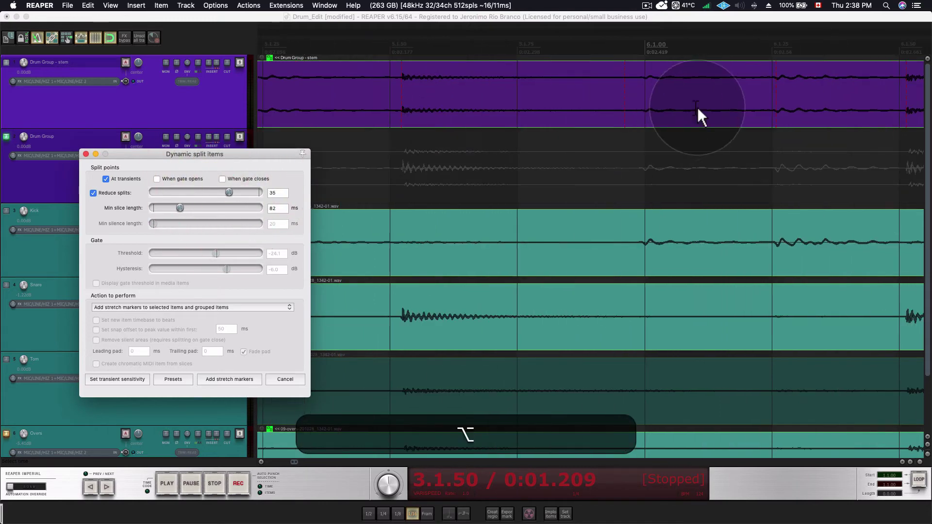
scroll(689, 117, up, 2)
scroll(682, 121, down, 3)
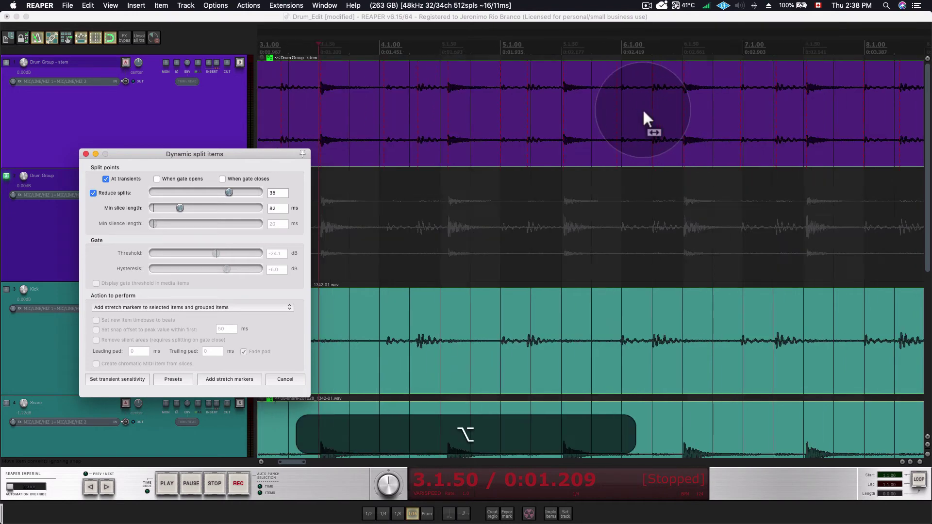
scroll(642, 109, down, 5)
scroll(730, 110, right, 8)
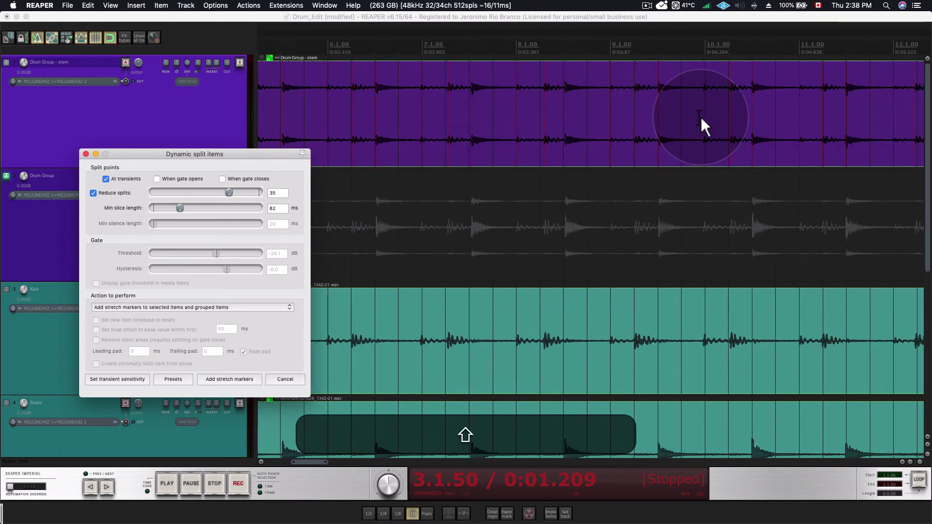
scroll(710, 114, right, 1)
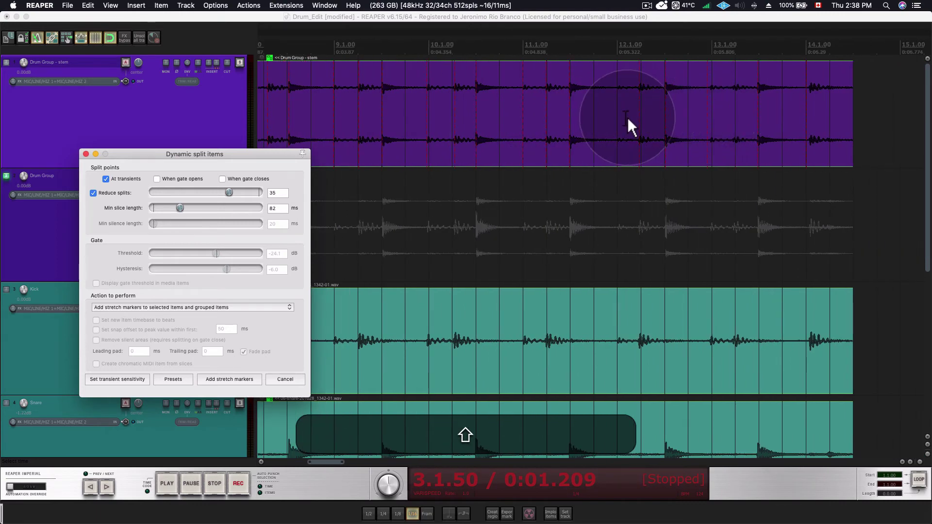
scroll(624, 115, up, 6)
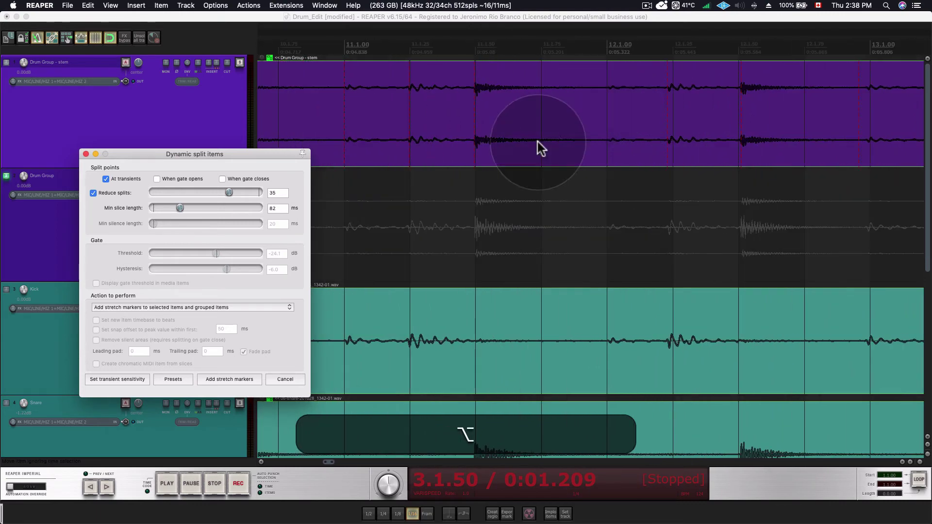
click(235, 379)
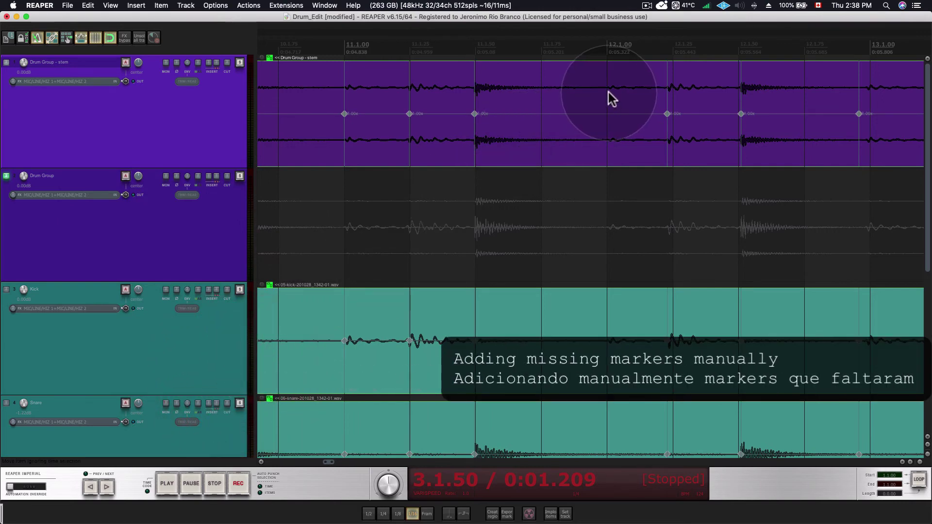
- Add the missing stretch markers on the kick hits near 12.1.00 and just after 13.1.25
key(w)
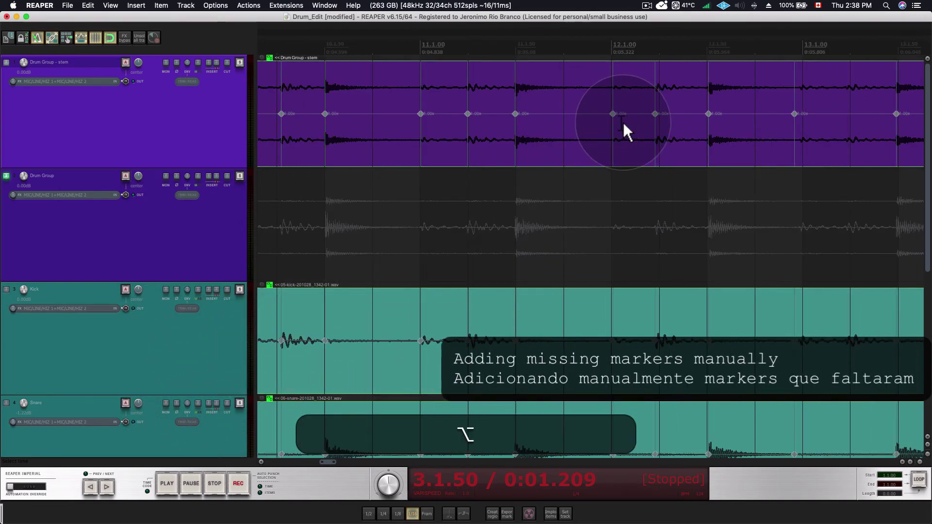
scroll(735, 121, down, 2)
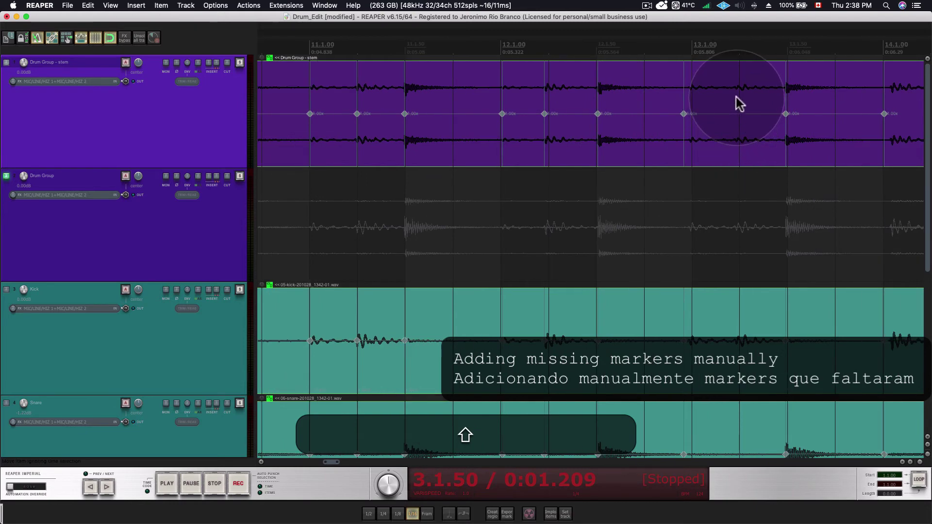
key(w)
scroll(737, 103, right, 3)
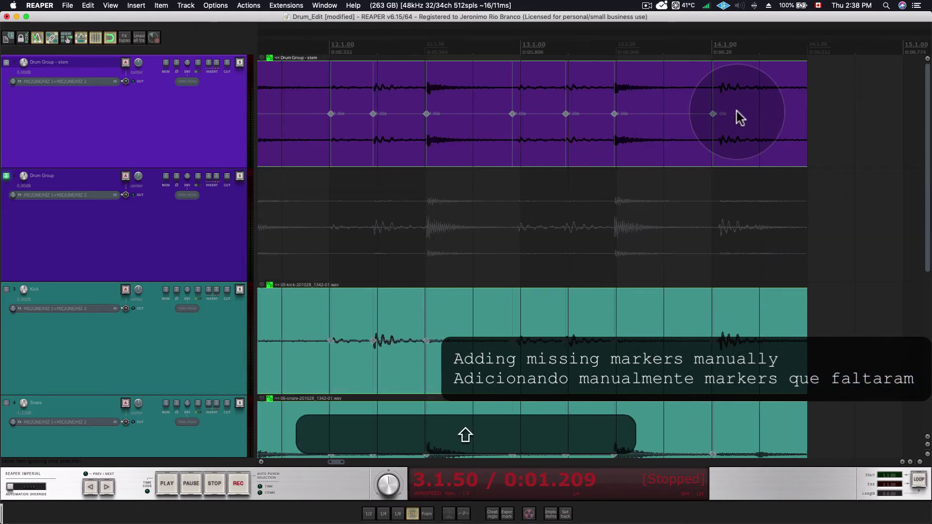
- Snap all stretch markers of the first section's grouped items to the grid
scroll(698, 120, down, 3)
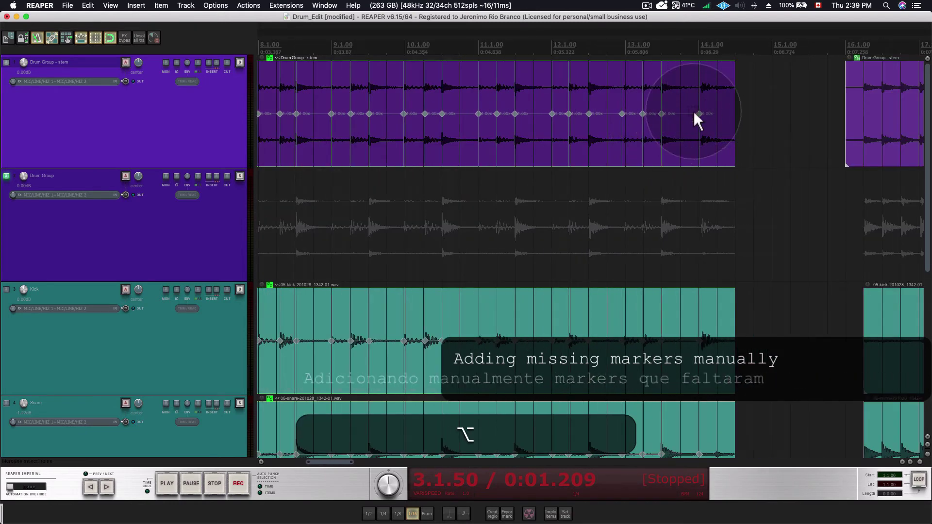
drag(709, 102, 129, 135)
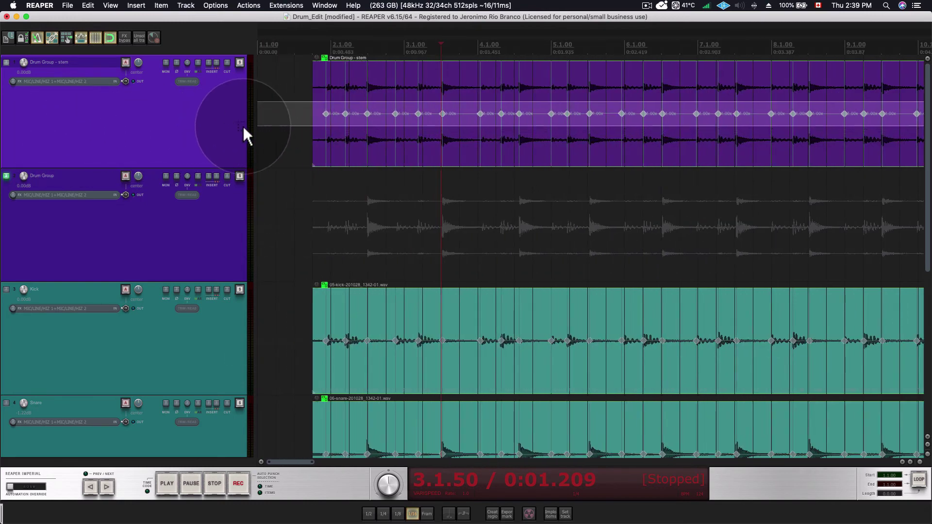
click(322, 122)
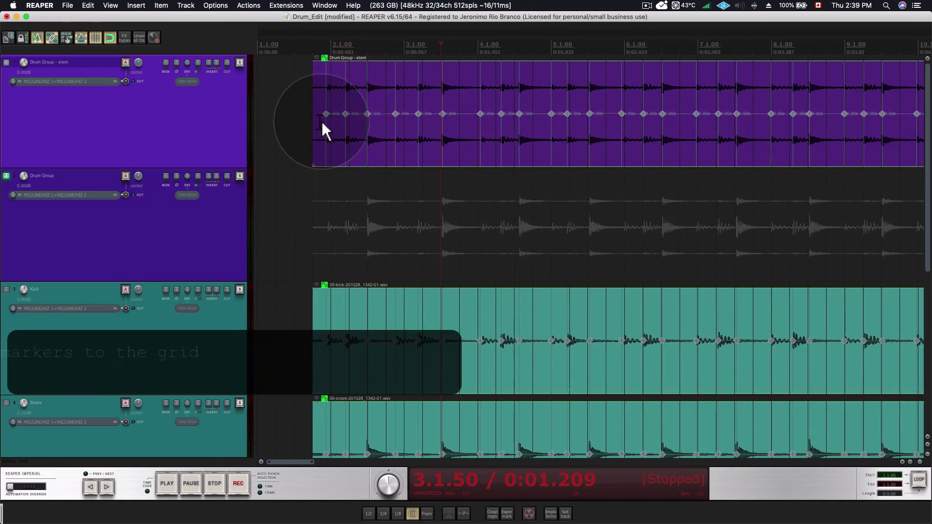
key(alt+3)
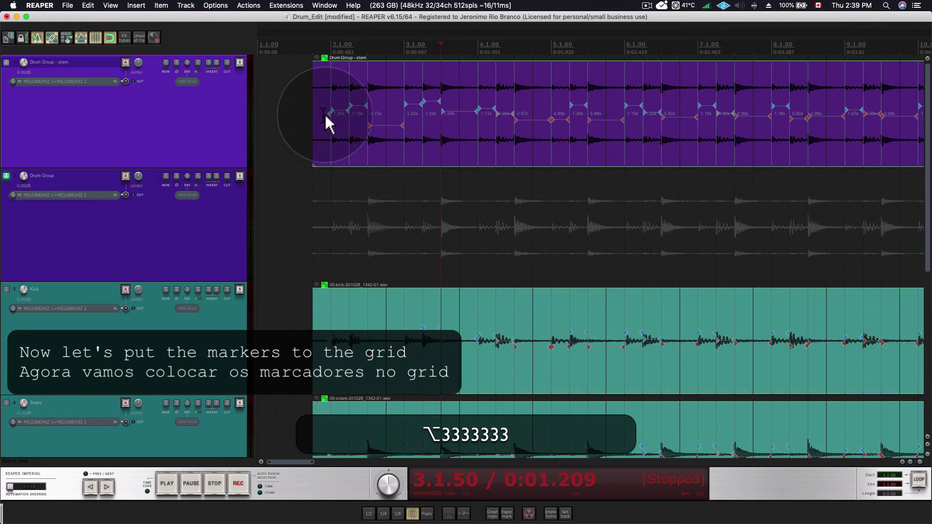
- Solo the stem track to play the first section from 2.1.00, and examine its stretch markers against the grid
click(239, 63)
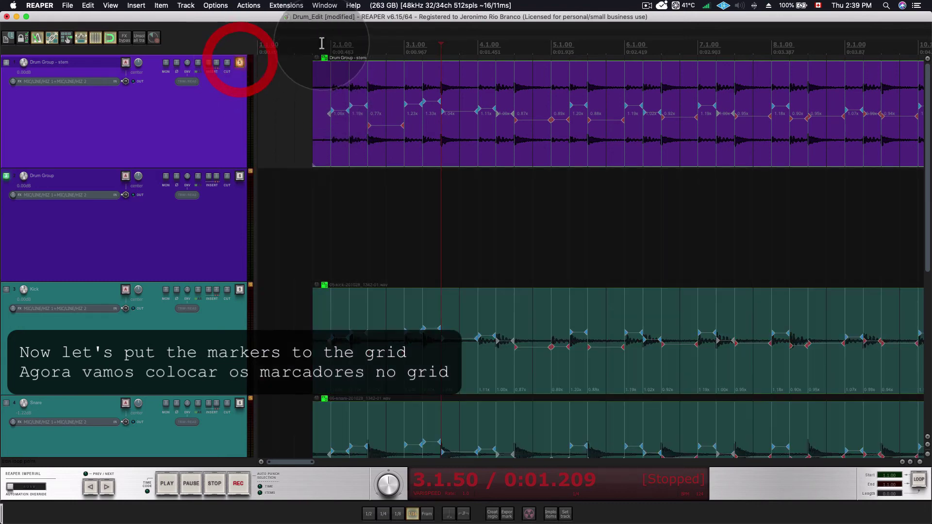
click(325, 44)
key(space)
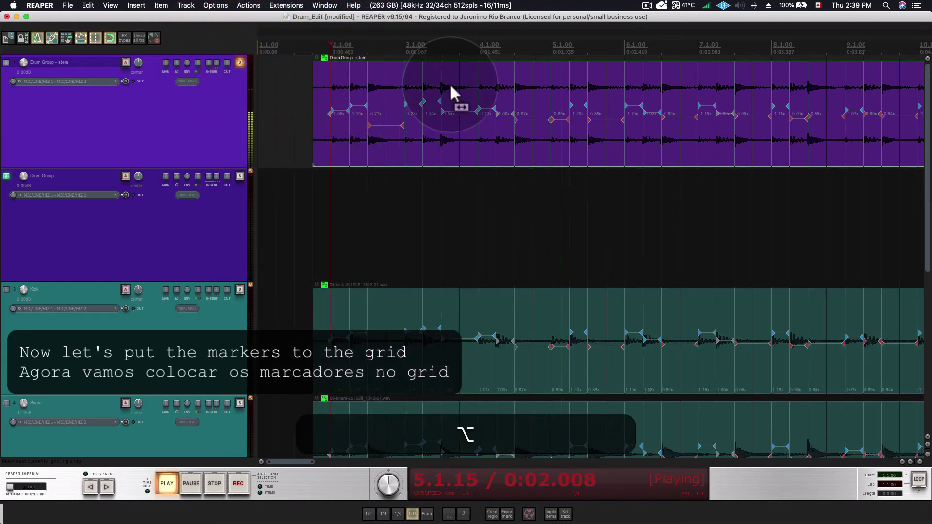
scroll(455, 84, down, 4)
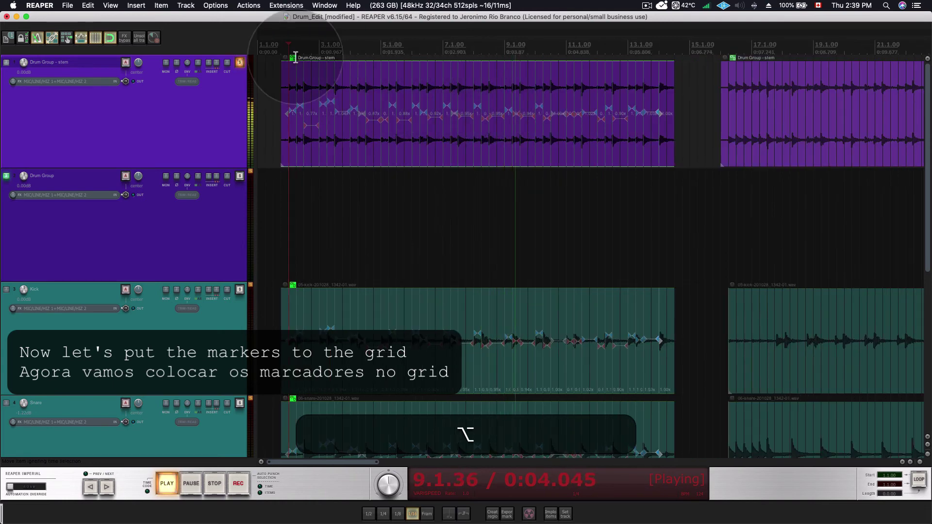
click(281, 43)
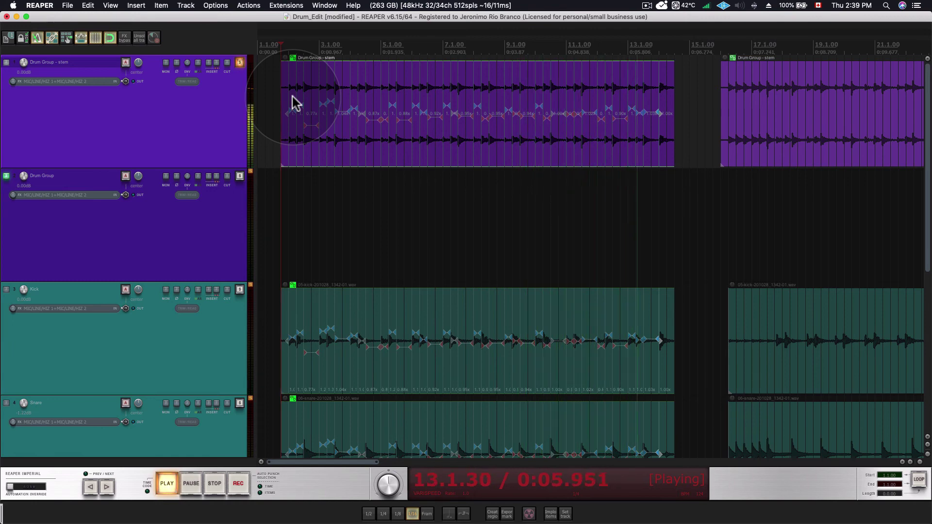
key(space)
scroll(307, 90, up, 8)
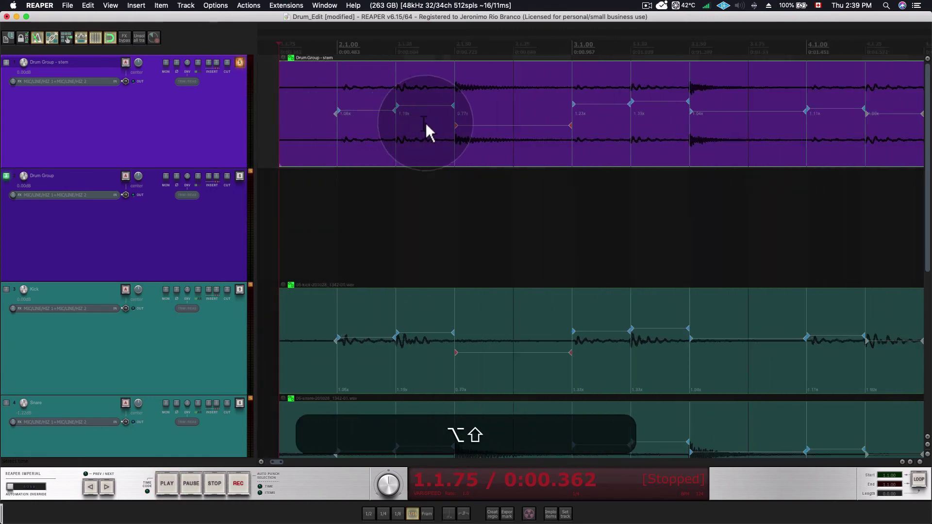
scroll(488, 141, right, 10)
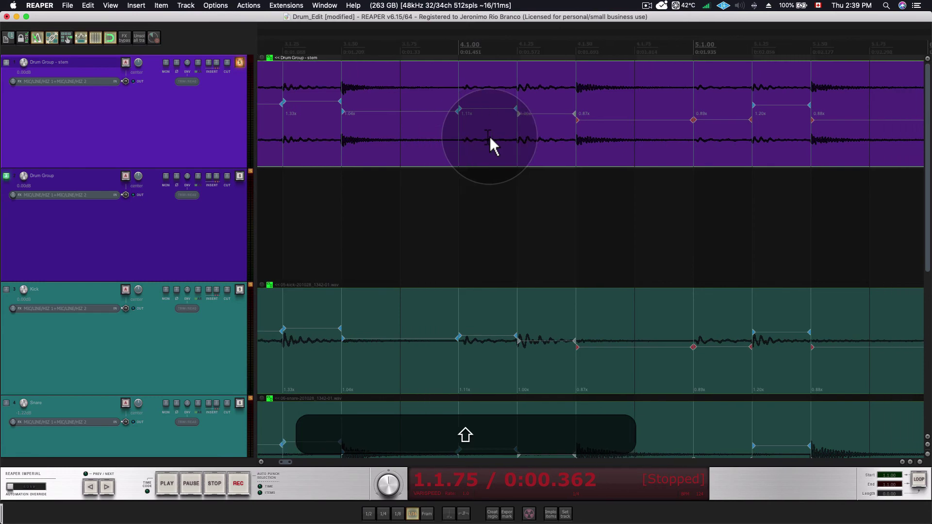
scroll(489, 141, right, 10)
scroll(489, 141, down, 3)
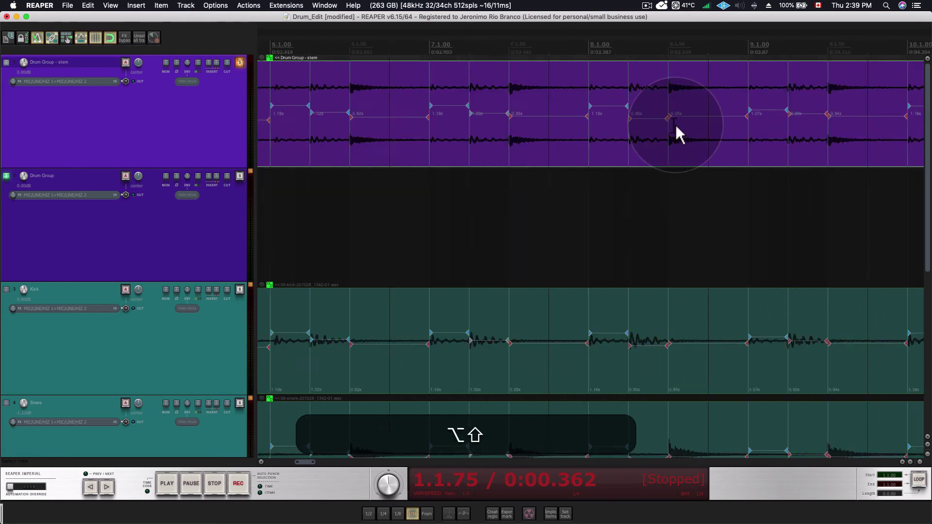
scroll(510, 136, down, 5)
- Switch the solo from the stem track to the Drum Group track and play the first section from 1.1.75
click(239, 63)
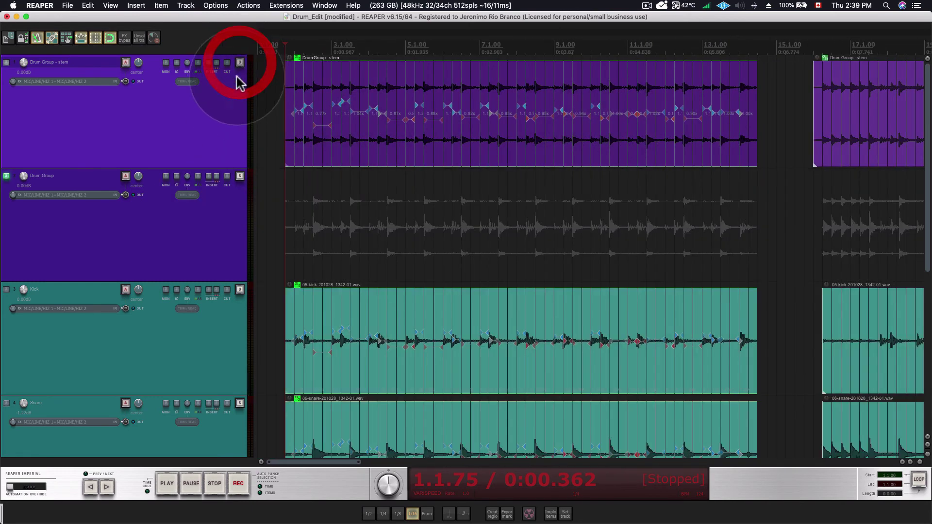
click(239, 176)
key(space)
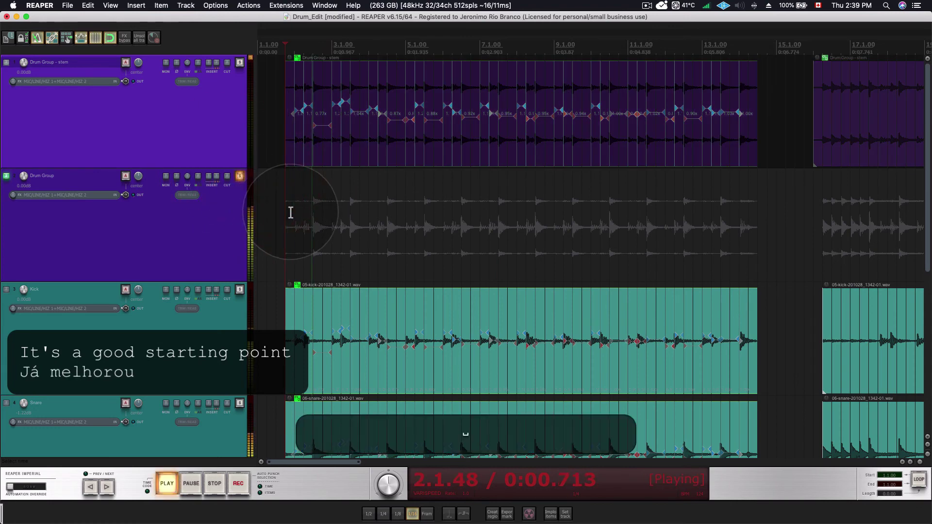
scroll(202, 229, down, 5)
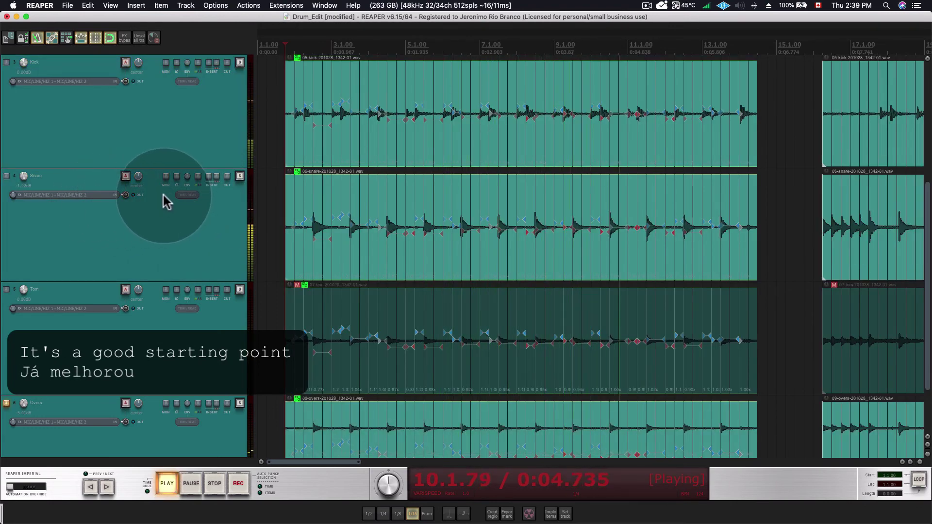
key(space)
key(space)
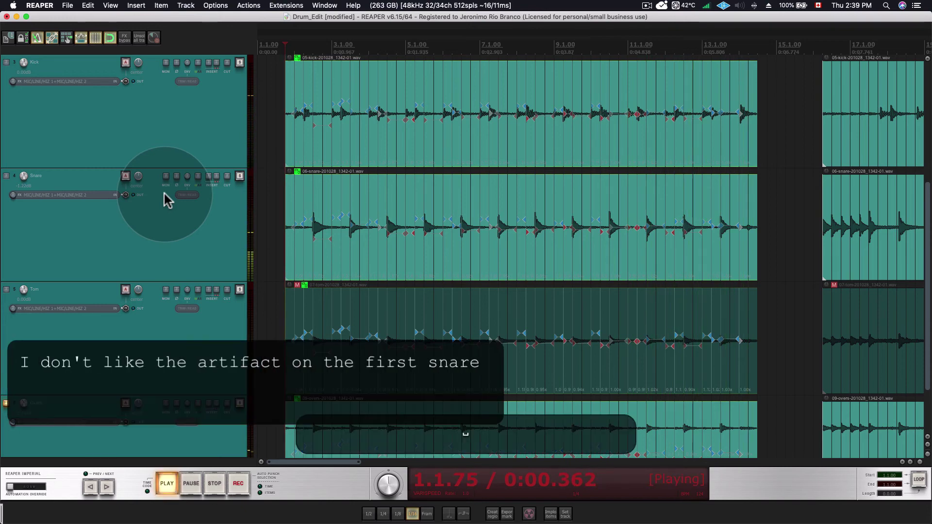
- Replay the opening of the first section from 1.1.75 and check the sound of the first snare hit
key(space)
scroll(312, 139, up, 2)
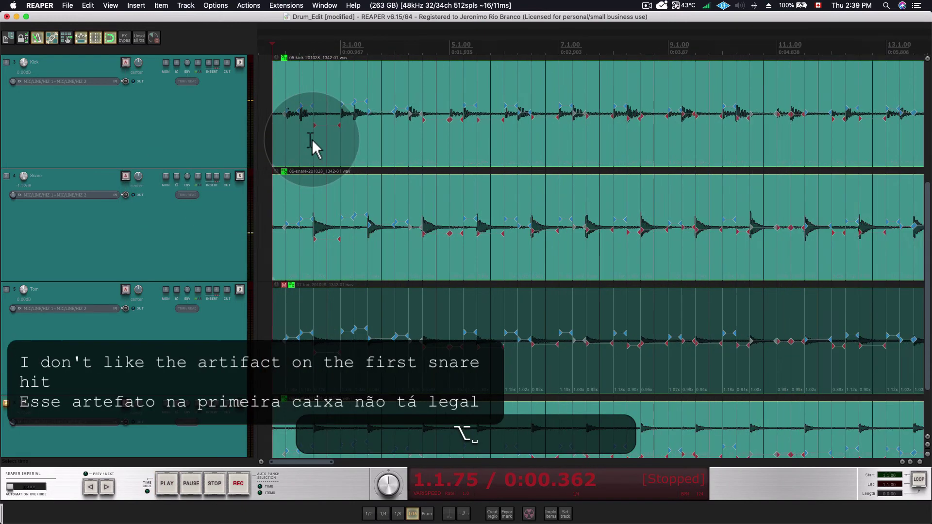
scroll(313, 139, up, 2)
scroll(312, 139, left, 2)
key(alt+space)
key(alt+space)
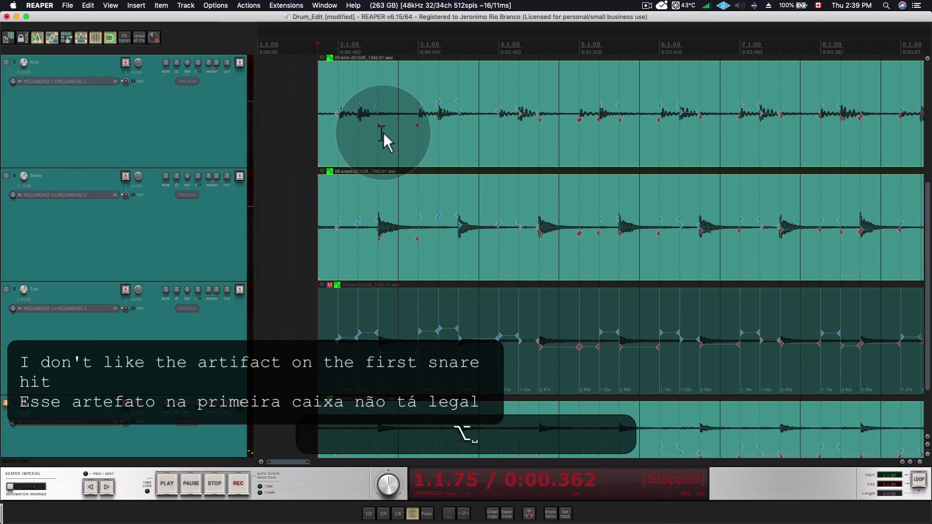
key(space)
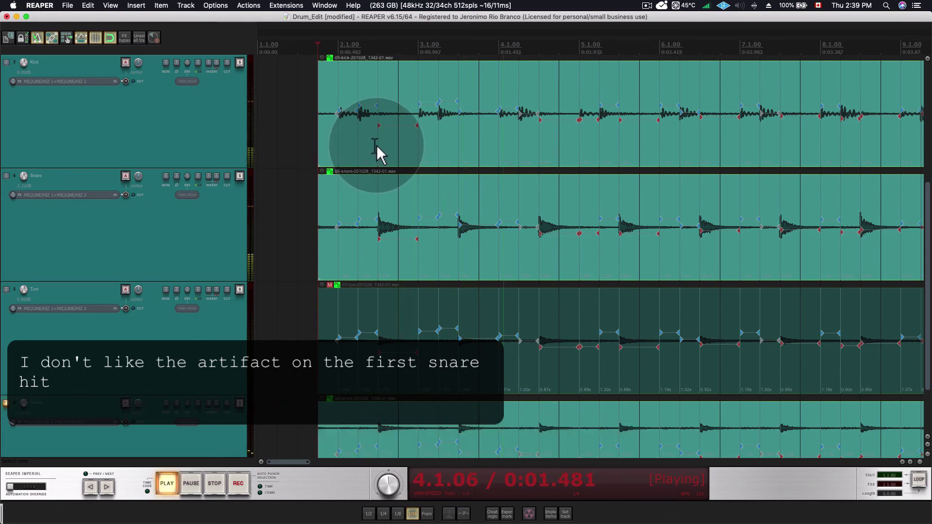
key(space)
scroll(381, 134, up, 2)
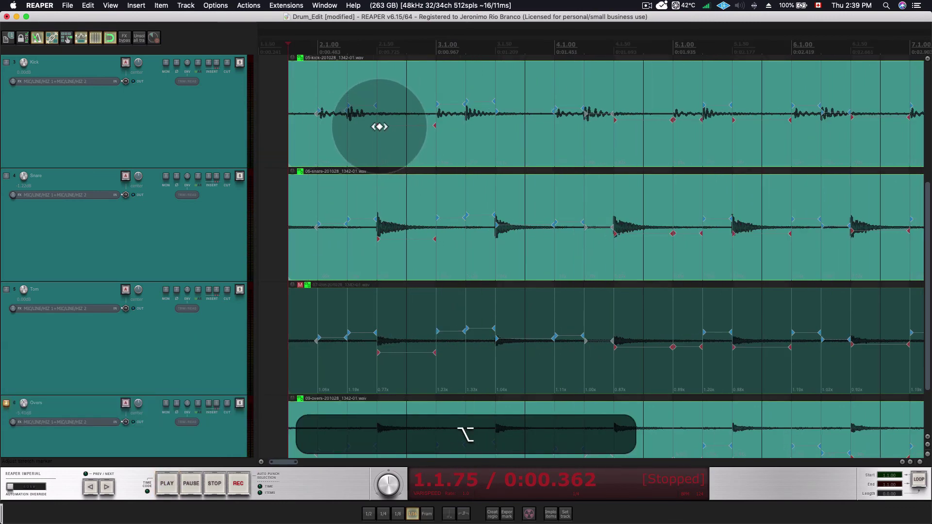
- Try moving the grouped stretch marker at the first snare hit slightly past 2.1.50, play the result, and undo the move
mouse_move(380, 126)
mouse_down()
mouse_move(396, 129)
mouse_move(387, 130)
mouse_up()
key(space)
key(space)
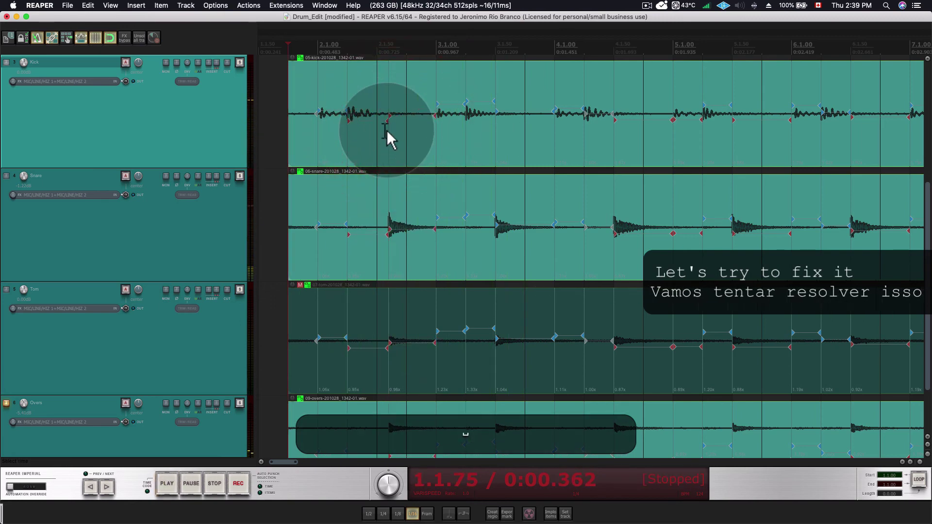
key(space)
key(space)
key(super+z)
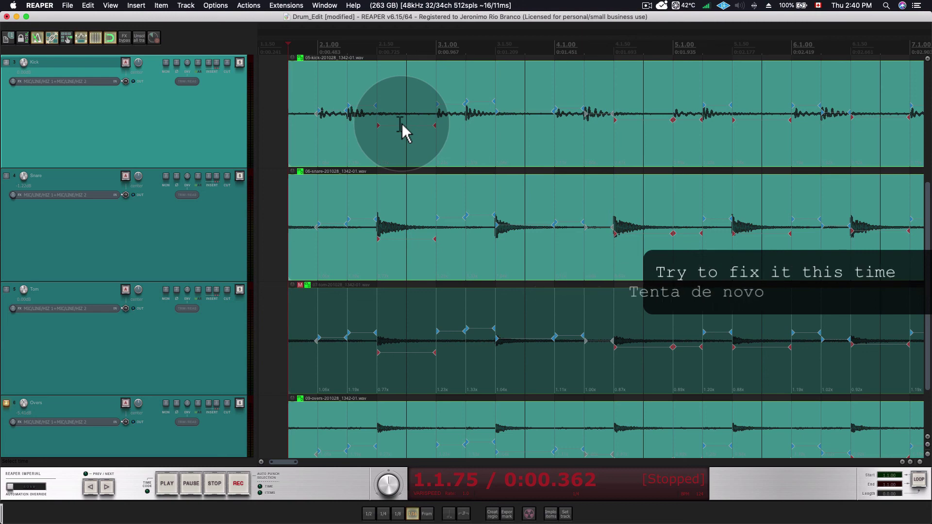
- Add a stretch marker at 2.1.75 in the grouped items, after the first snare hit, and shift it slightly earlier
click(406, 123)
key(w)
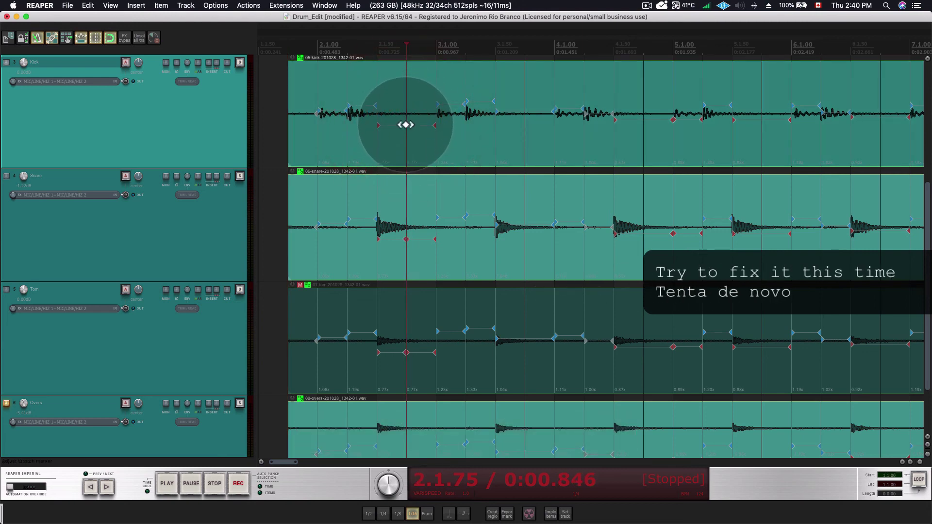
drag(406, 125, 399, 123)
- Play the first section from 1.1.75 and check the first snare hit and the following hits for stretching artifacts
key(space)
key(space)
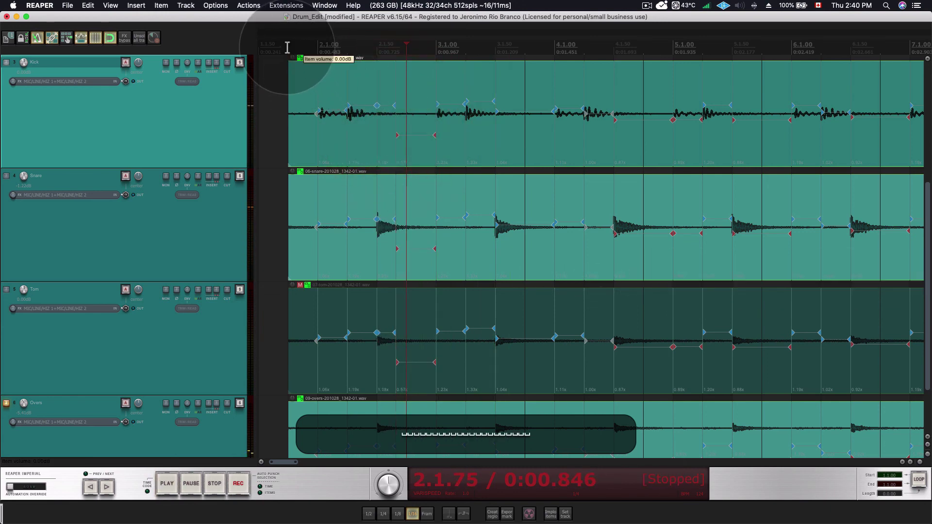
click(288, 47)
key(space)
key(space)
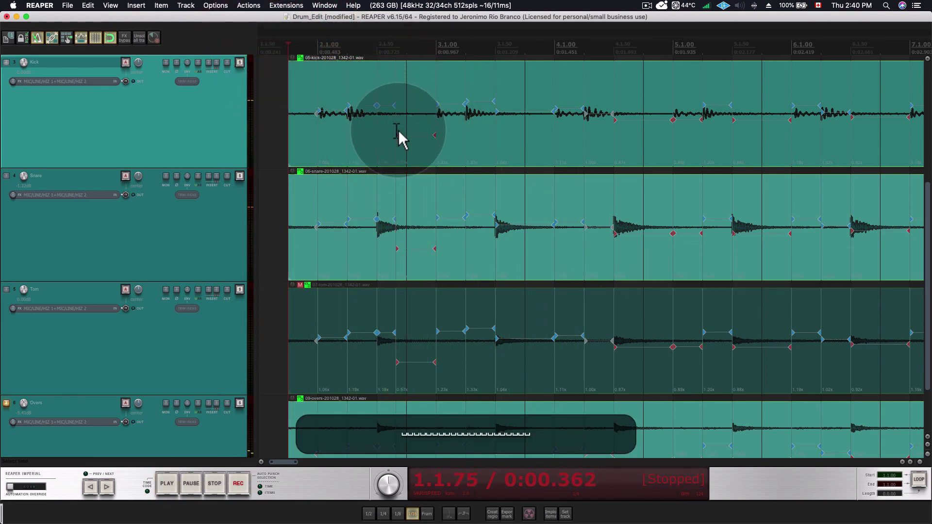
key(space)
scroll(503, 118, down, 3)
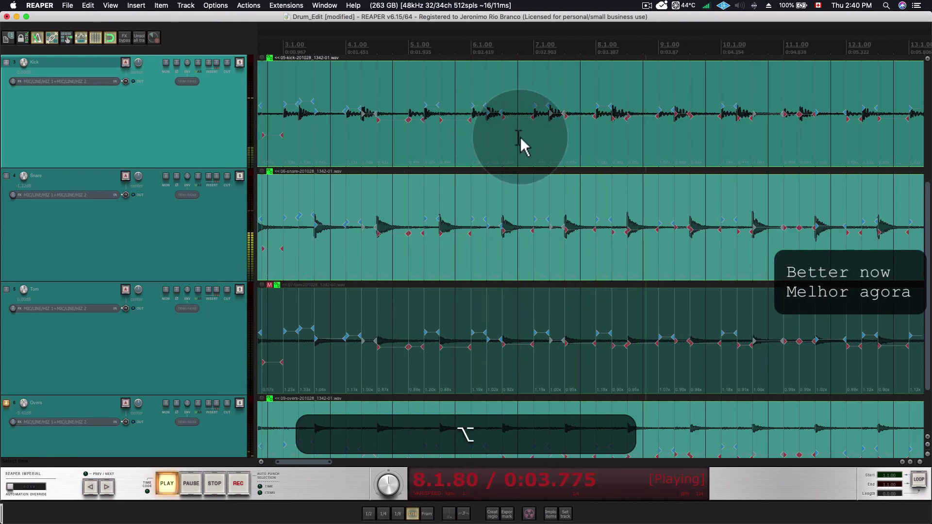
scroll(543, 135, down, 2)
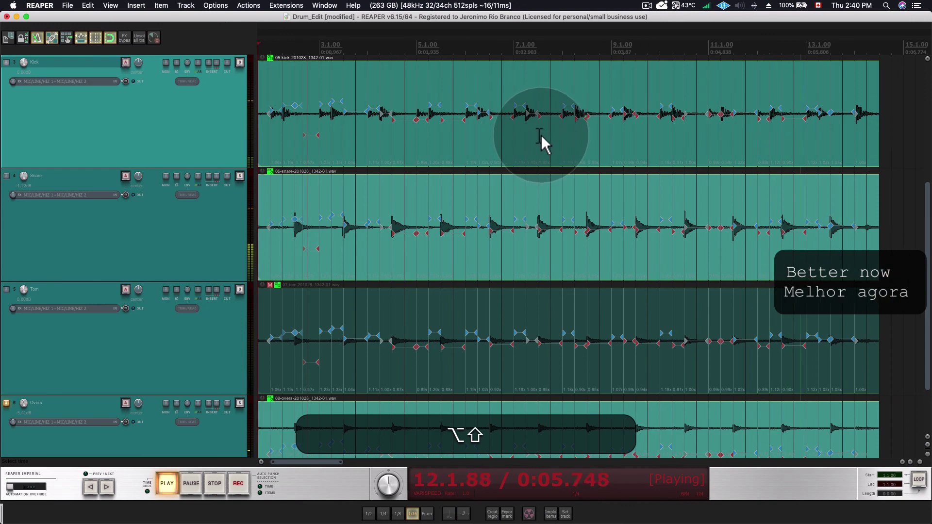
key(shift+space)
key(shift+space)
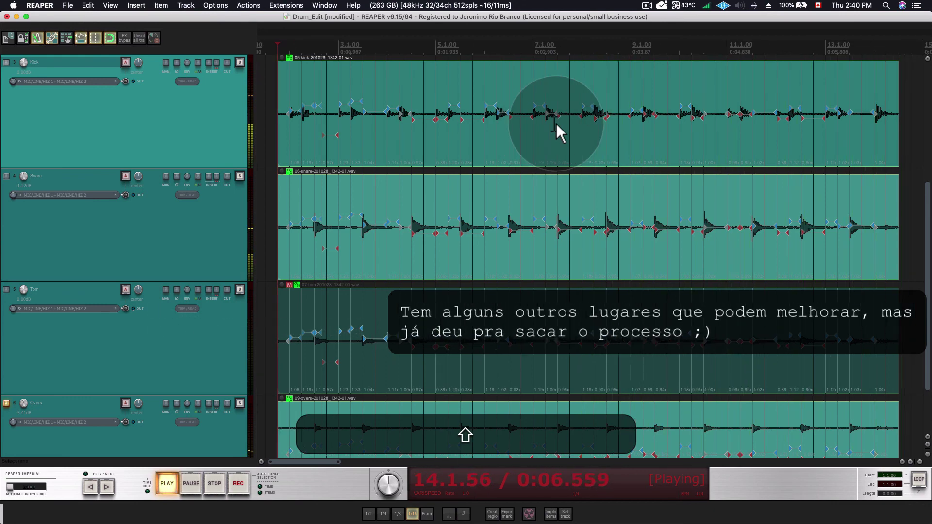
key(space)
scroll(385, 150, down, 2)
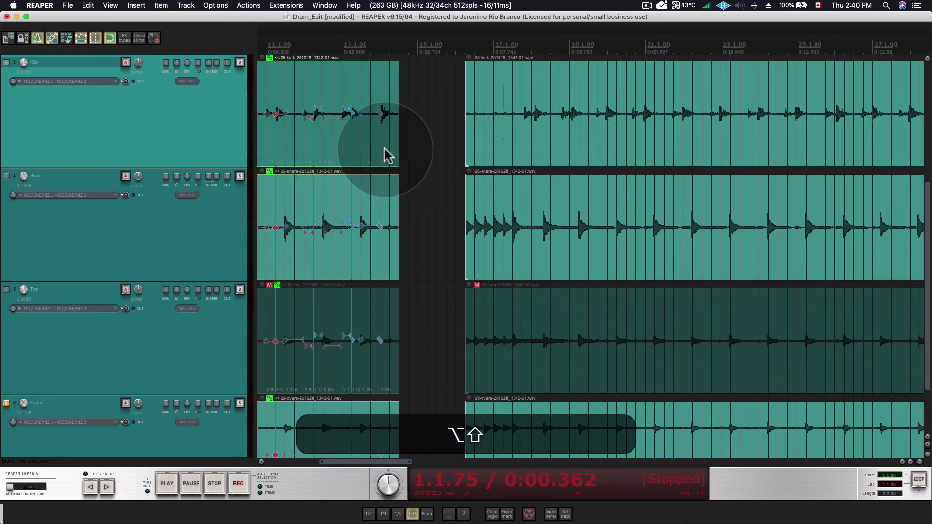
scroll(385, 149, left, 5)
scroll(385, 149, left, 3)
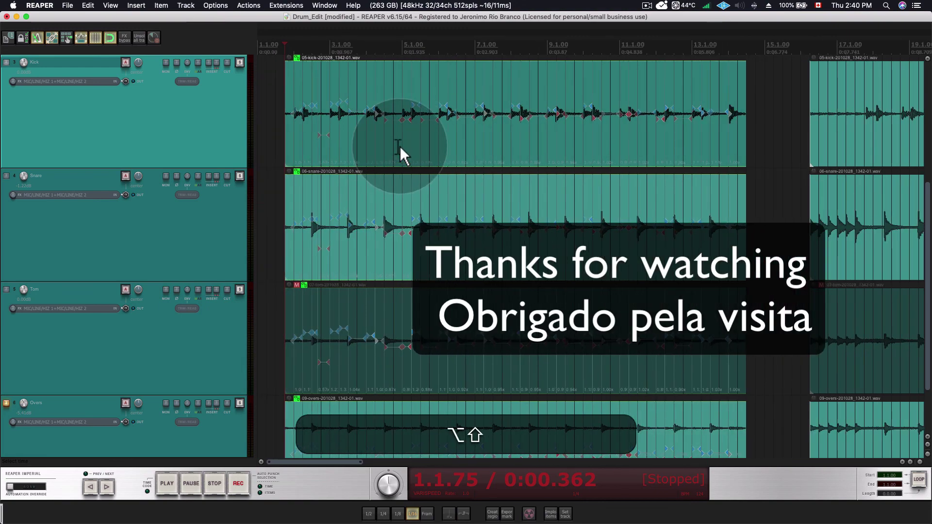